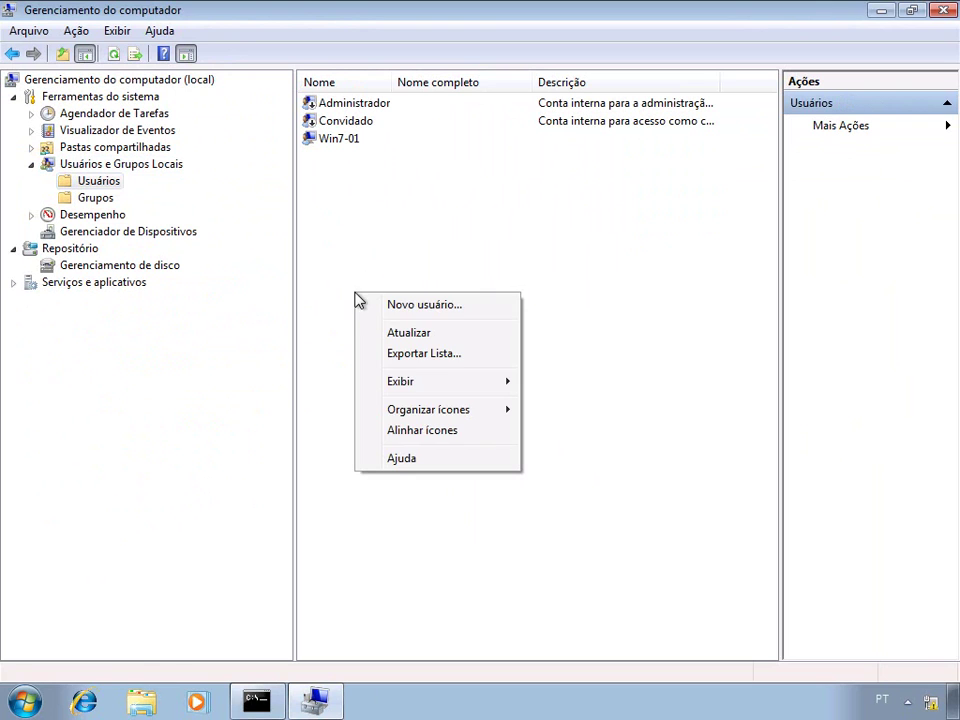
- Create the local account User01 with its password
left_click(409, 306)
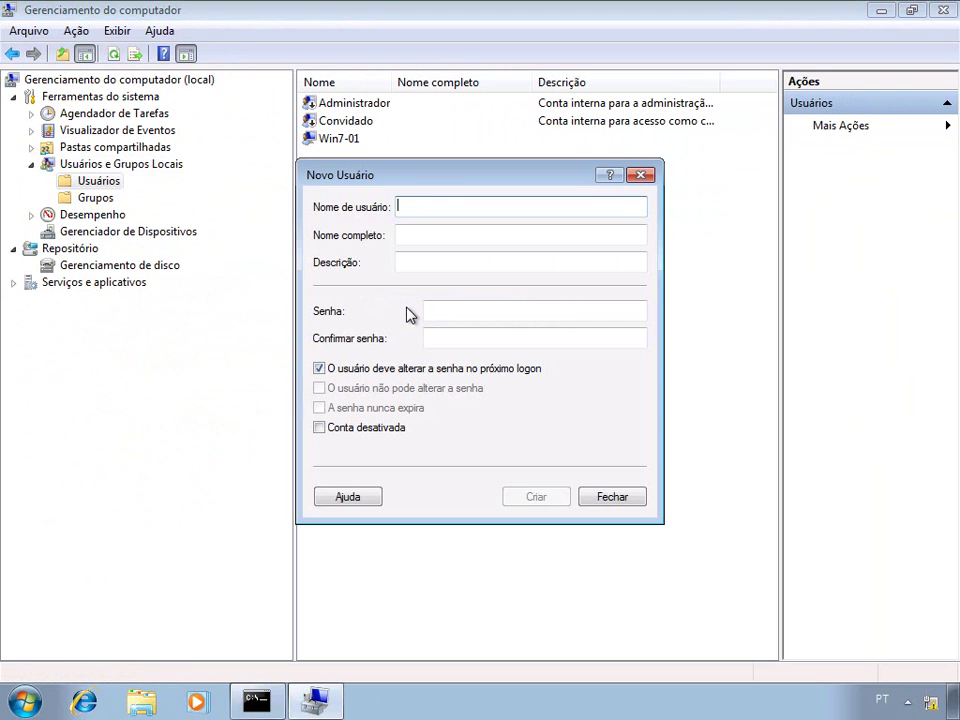
type("Us")
key("Tab")
key("Tab")
key("Tab")
type("Pa$$w0rd")
key("Tab")
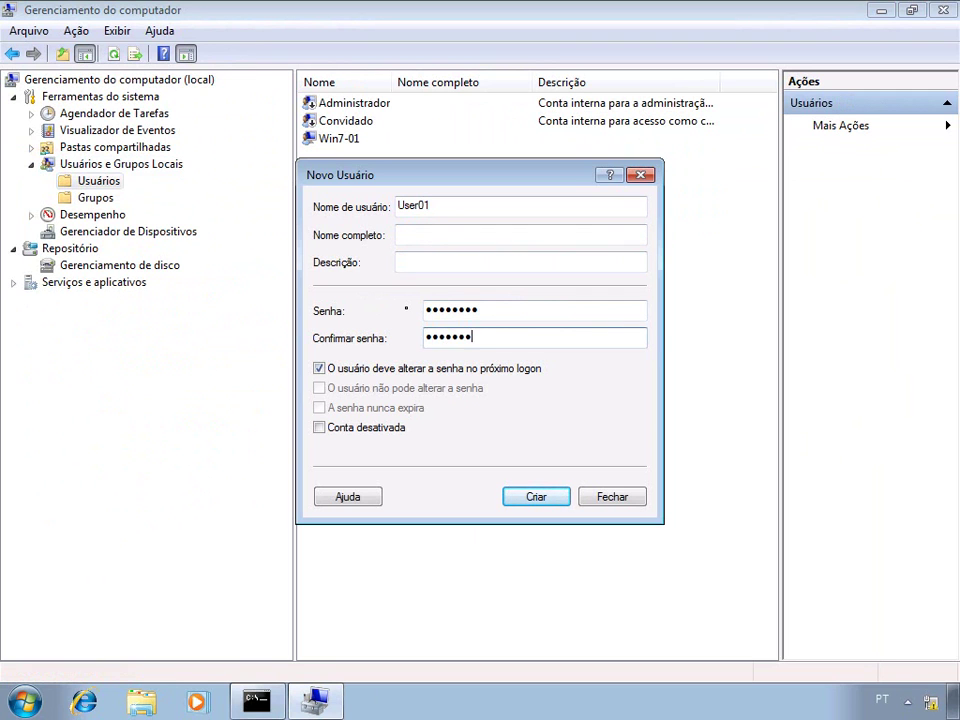
left_click(538, 500)
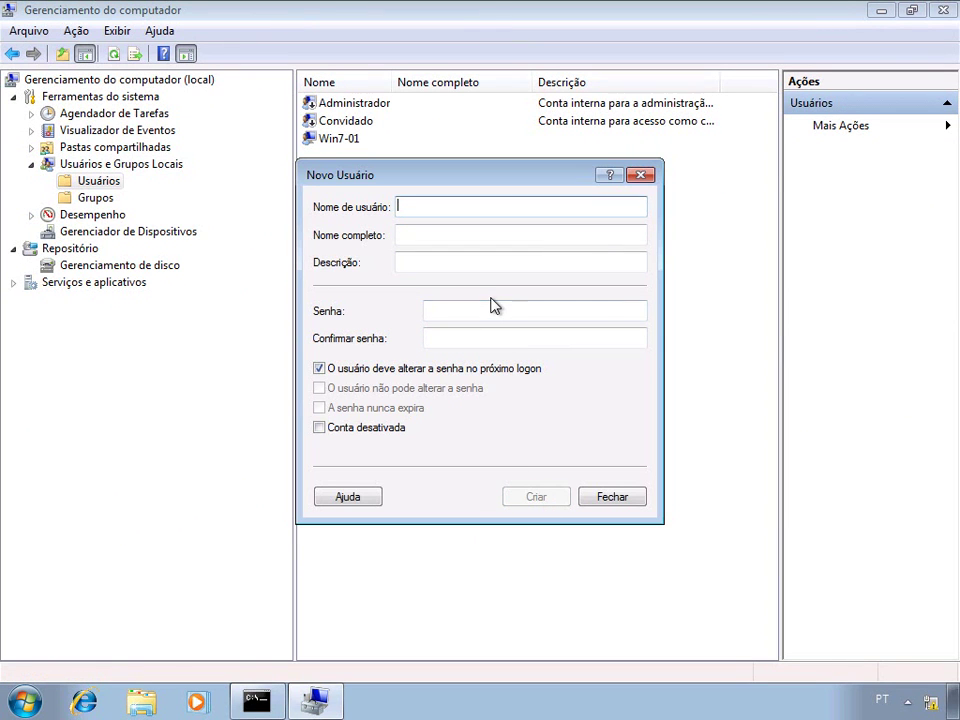
- Create the local account User02 with its password, then close the new-user form
type("User02")
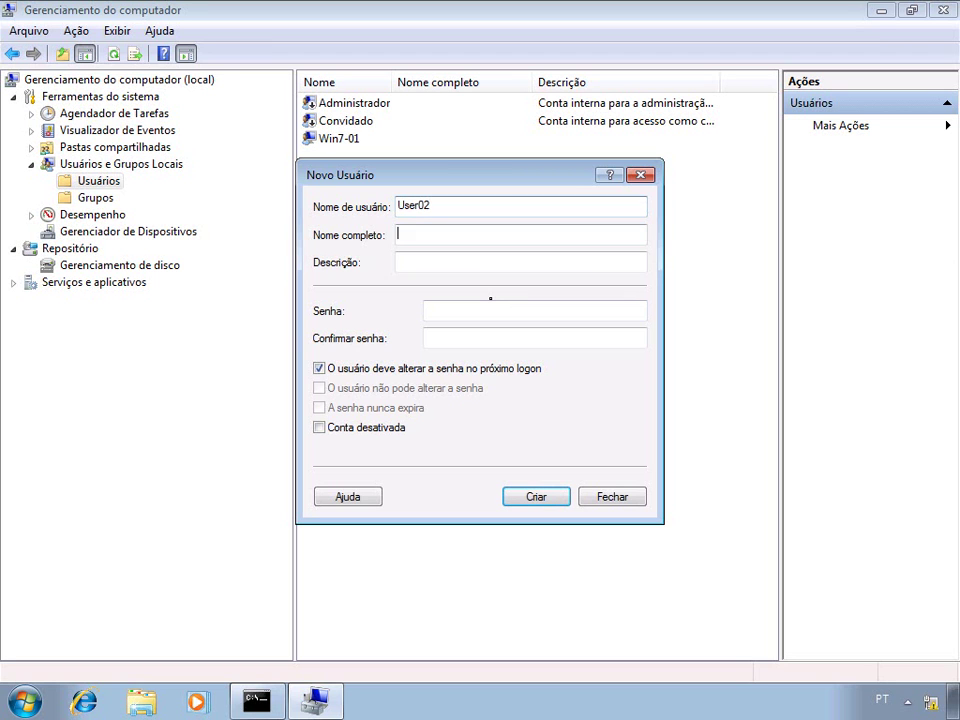
left_click(430, 310)
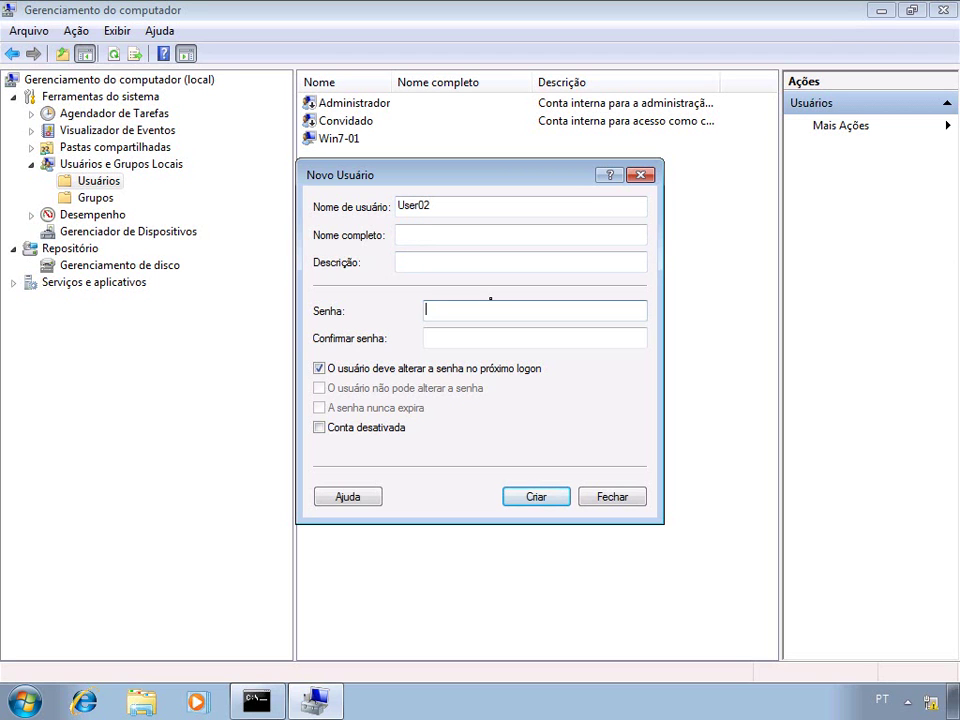
type("********")
key("Tab")
type("*")
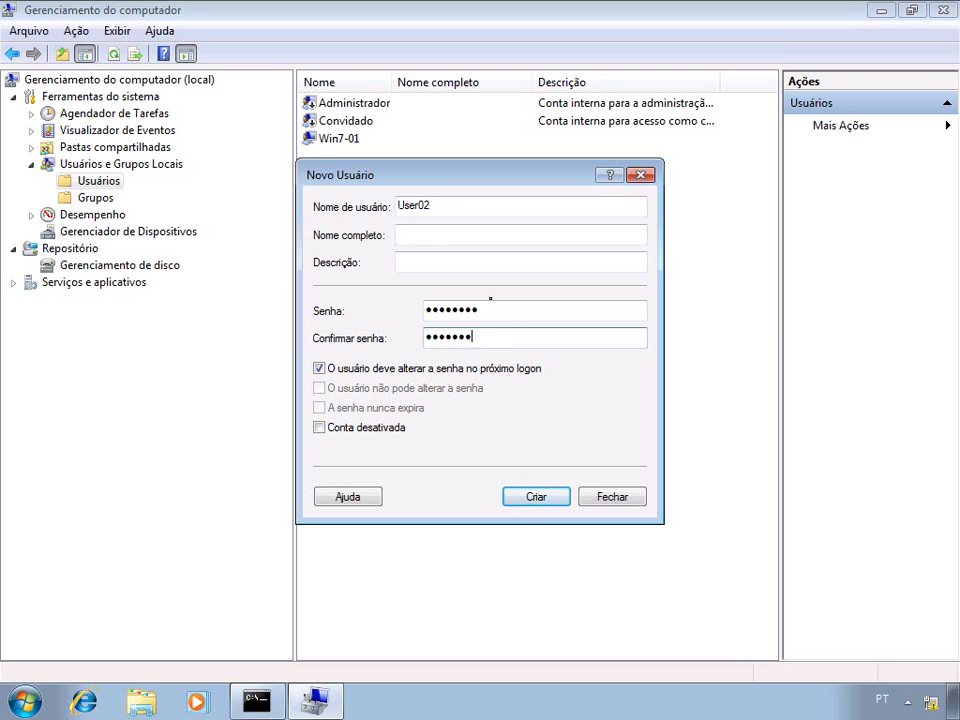
type("*******")
left_click(559, 501)
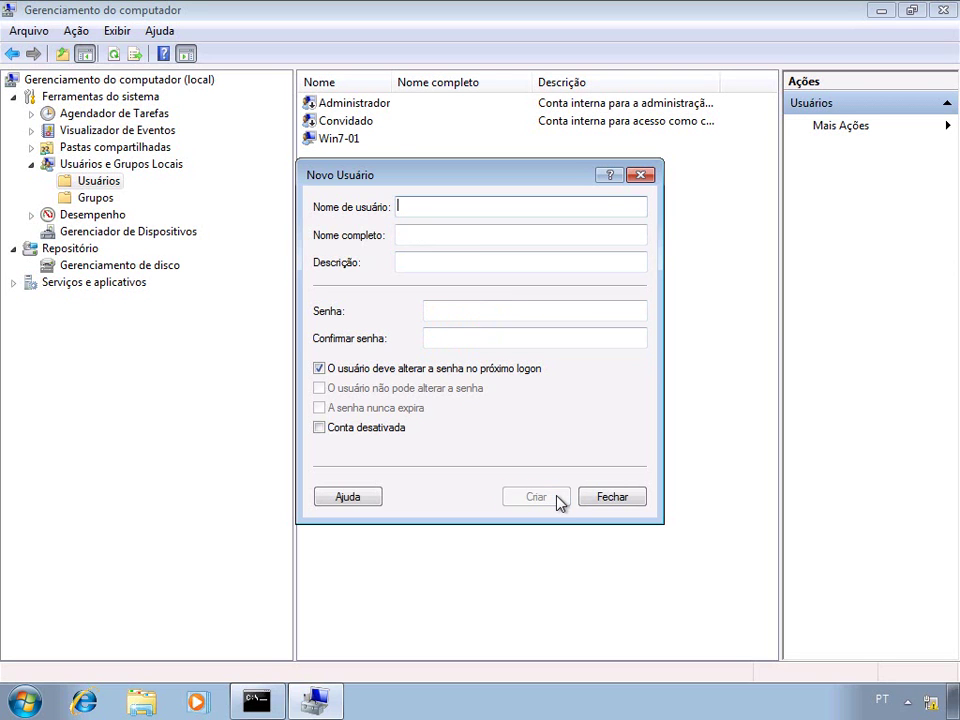
left_click(612, 502)
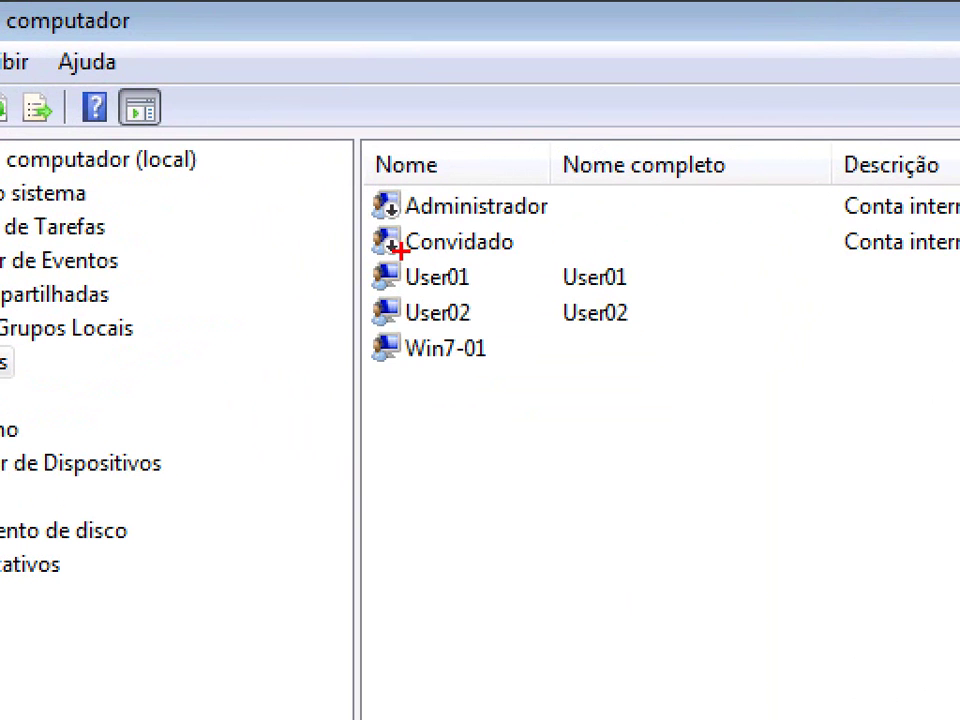
left_click_drag(287, 128, 377, 175)
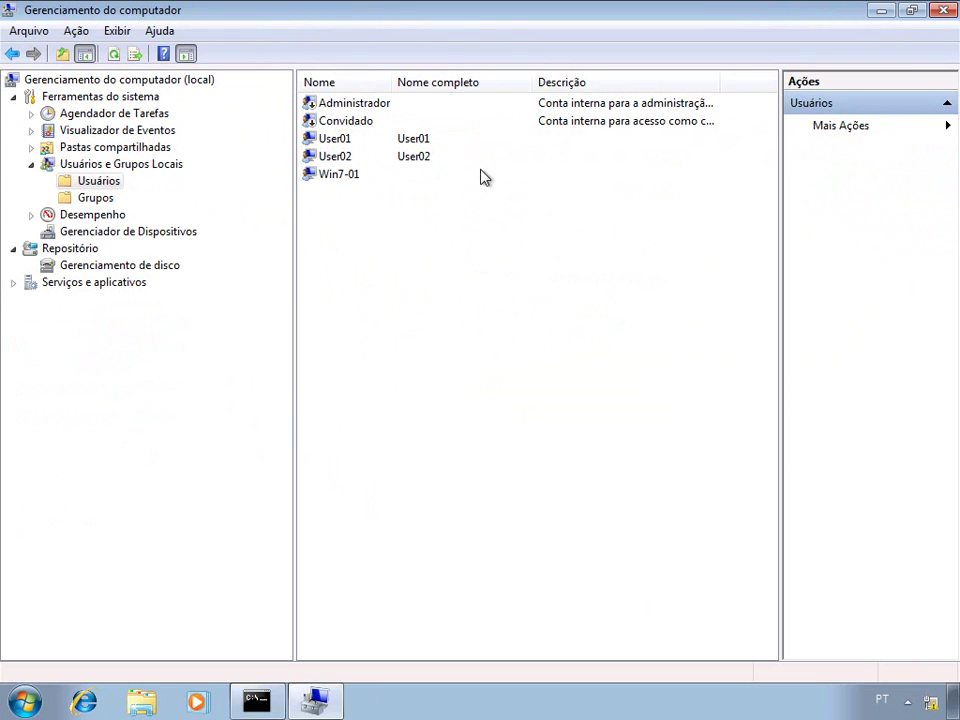
- Launch mmc from the Start Menu search and maximize the blank Console1 window
left_click(24, 700)
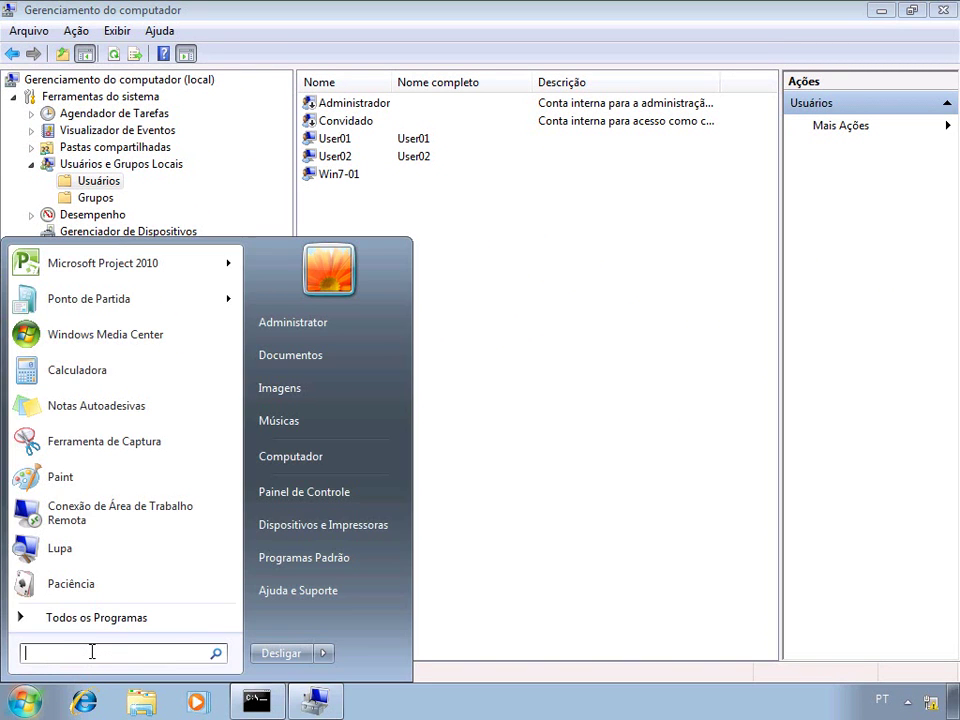
type("mmc")
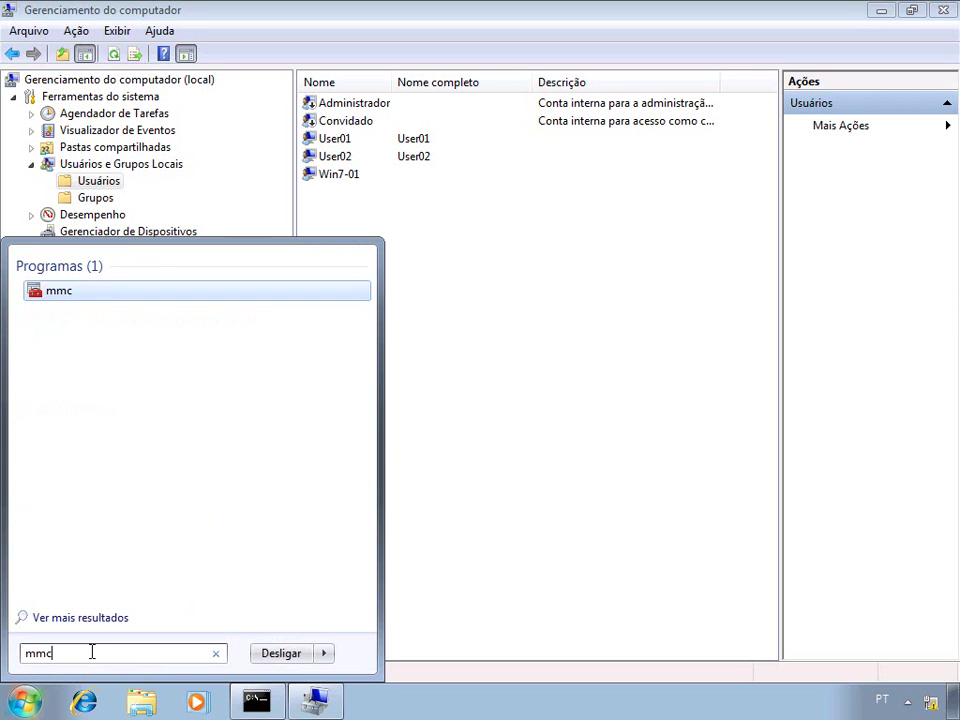
left_click(58, 294)
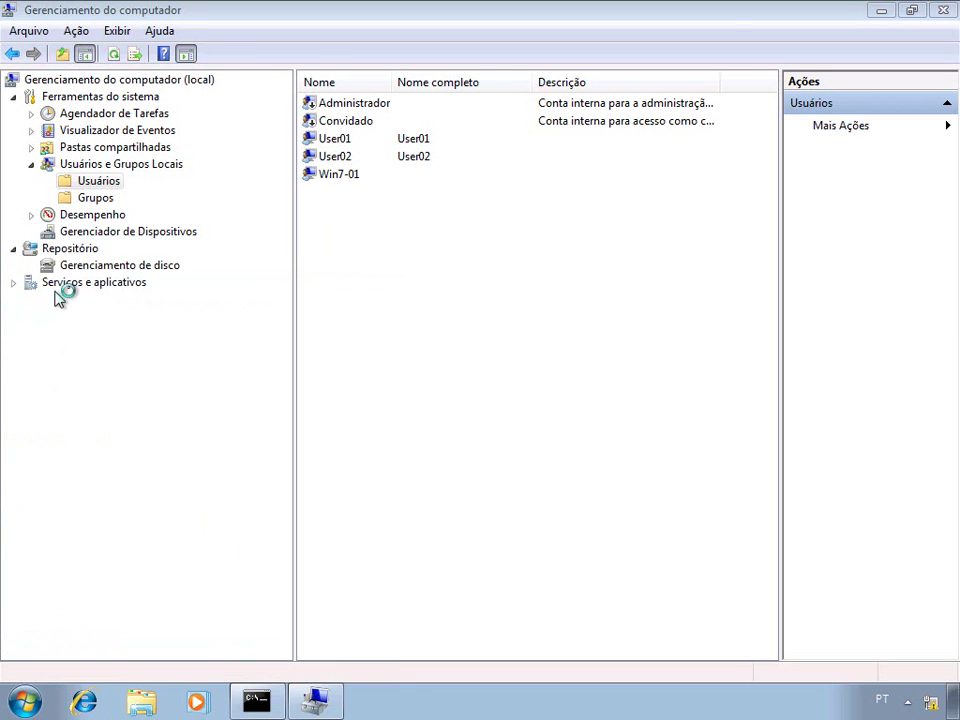
double_click(436, 47)
left_click(56, 32)
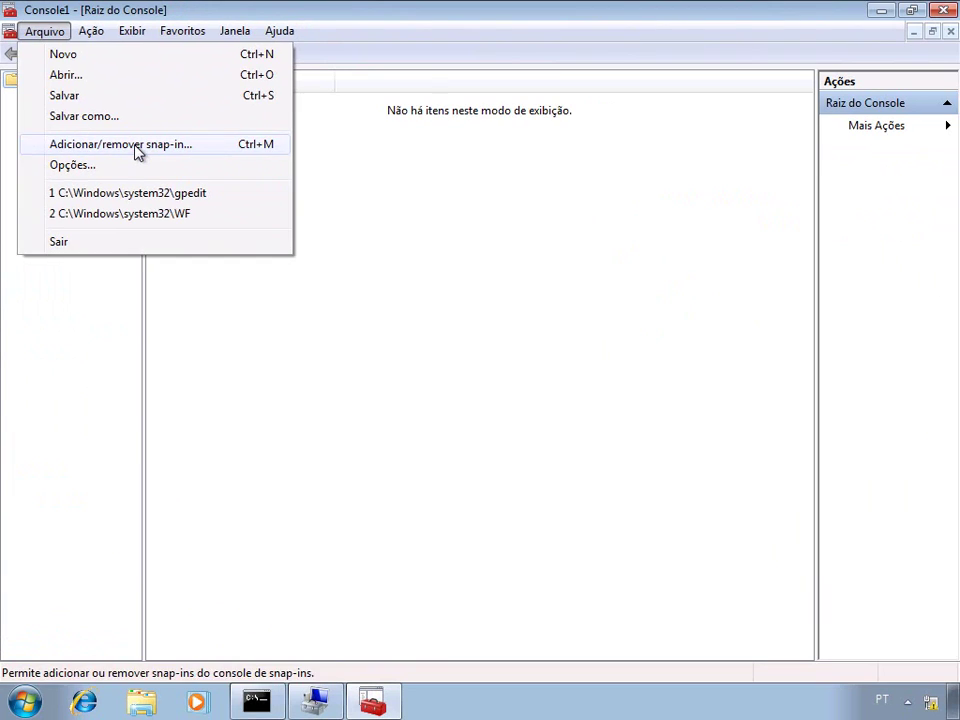
- In Adicionar/remover snap-in, add the Editor de Objeto de Diretiva de Grupo snap-in
left_click(278, 292)
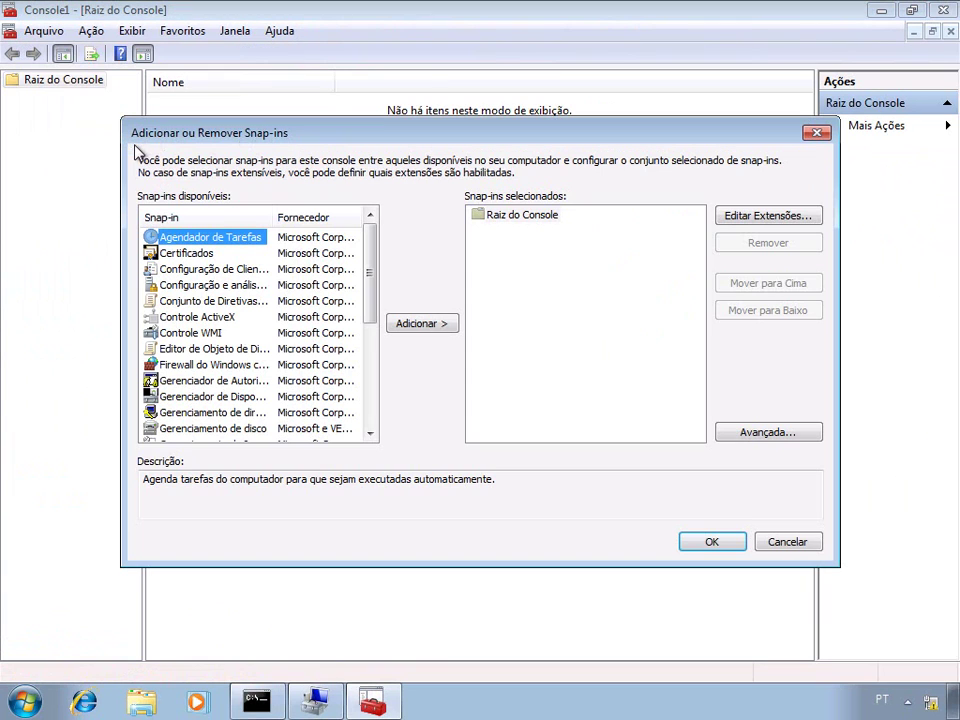
double_click(273, 216)
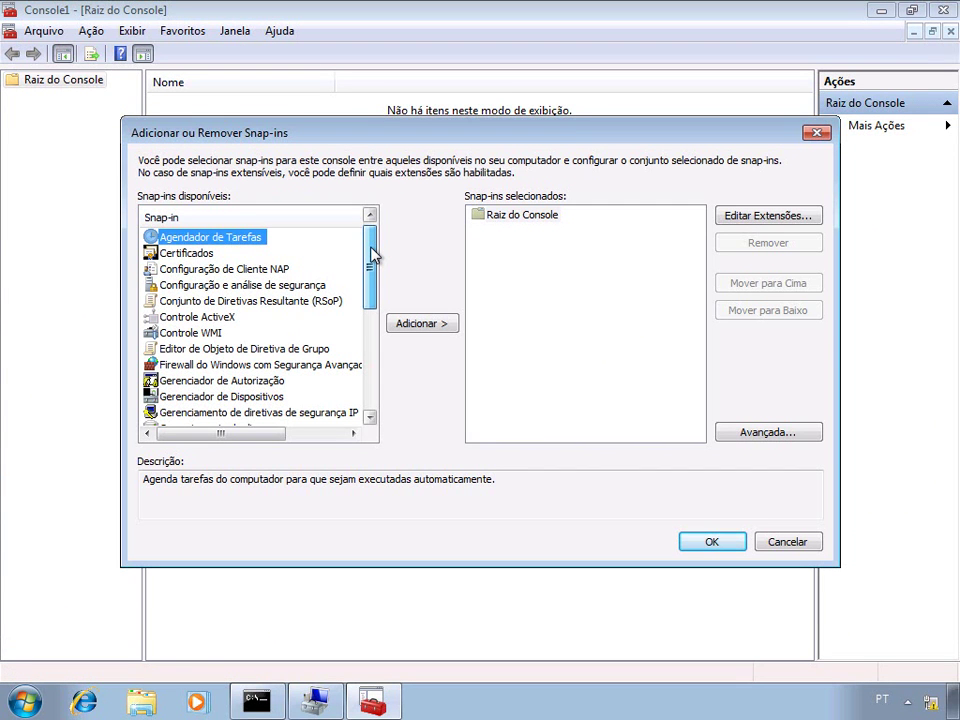
left_click(316, 358)
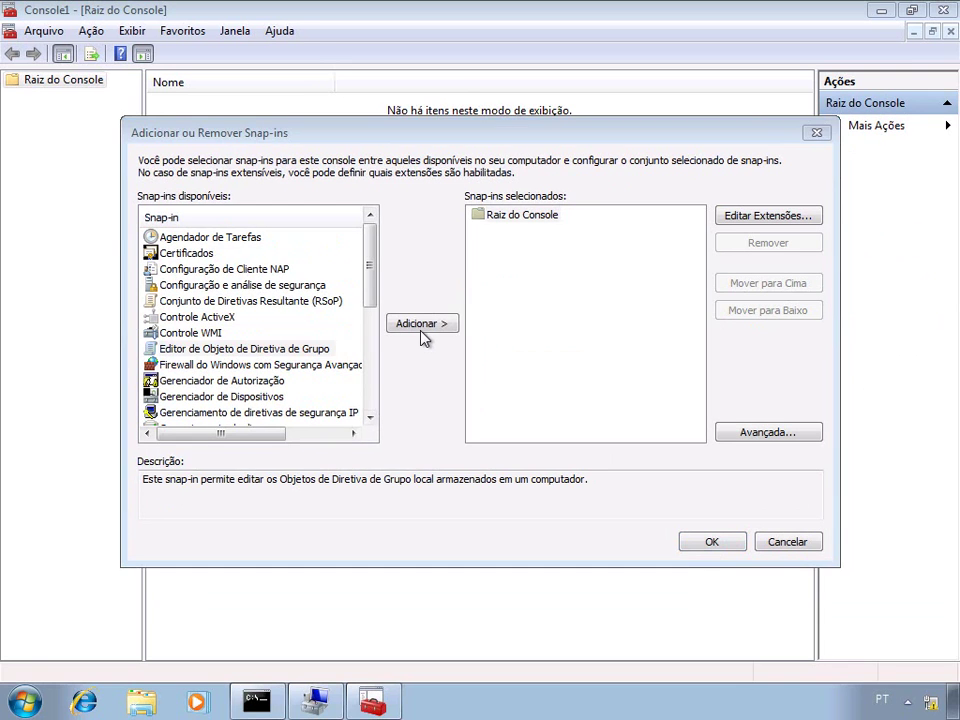
left_click(432, 331)
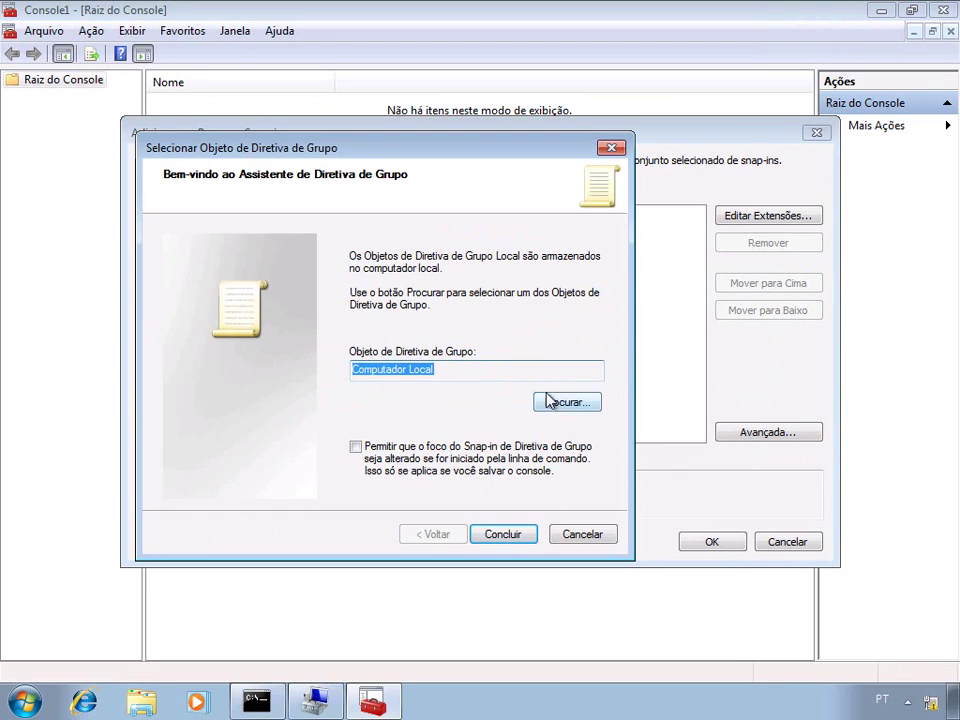
- Target the Group Policy snap-in at the local user User01 and finish adding it
left_click(747, 419)
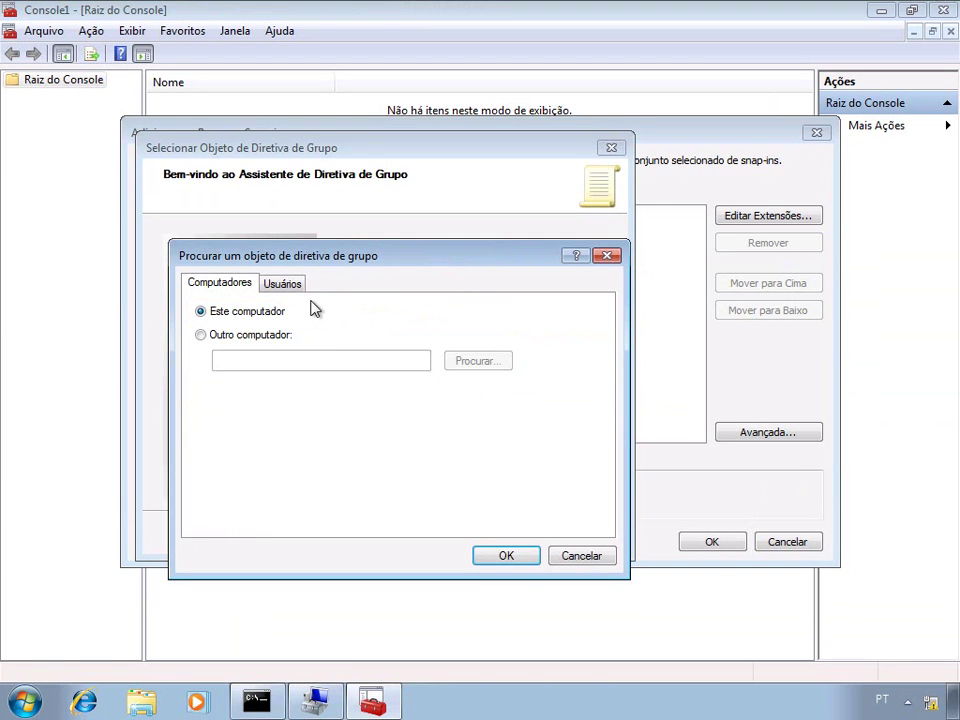
left_click(282, 283)
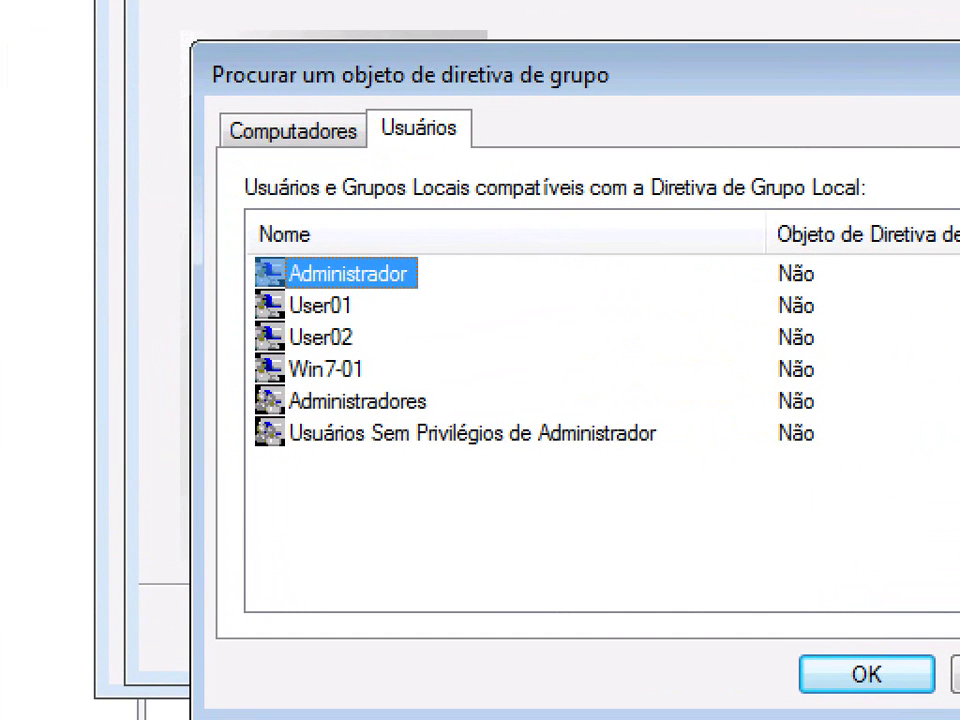
mouse_move(247, 290)
left_mouse_down()
mouse_move(405, 370)
mouse_move(793, 365)
left_mouse_up()
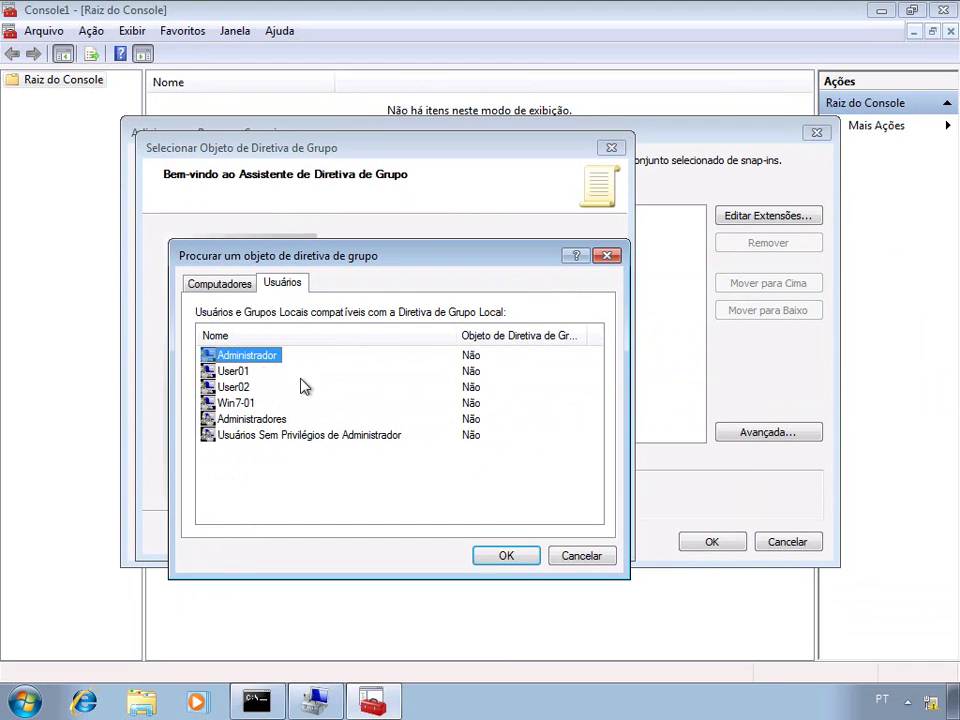
left_click(240, 371)
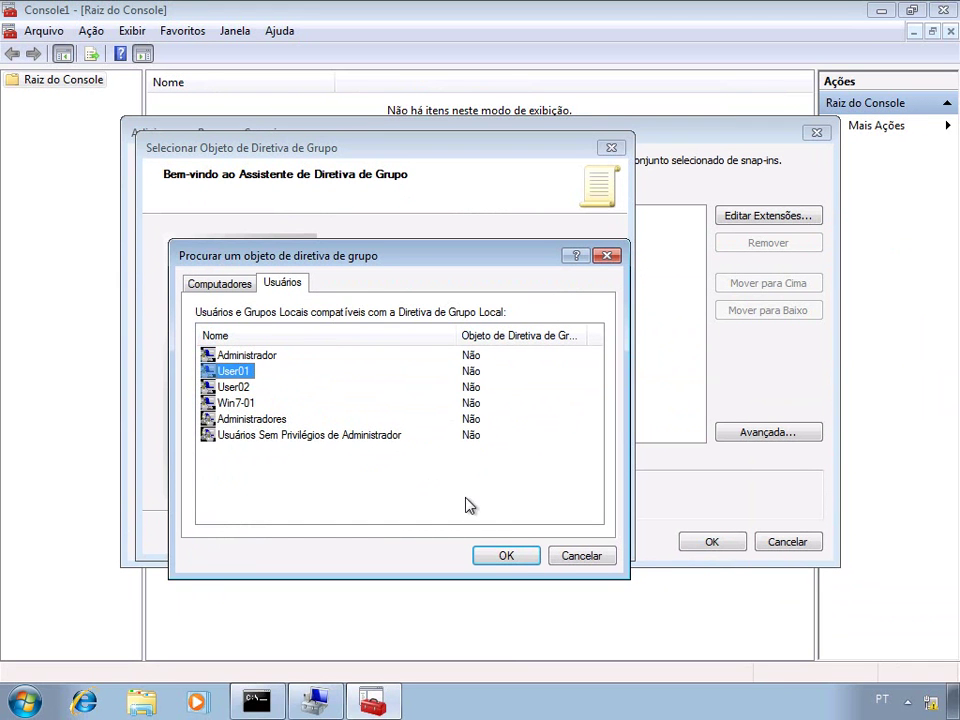
left_click(506, 558)
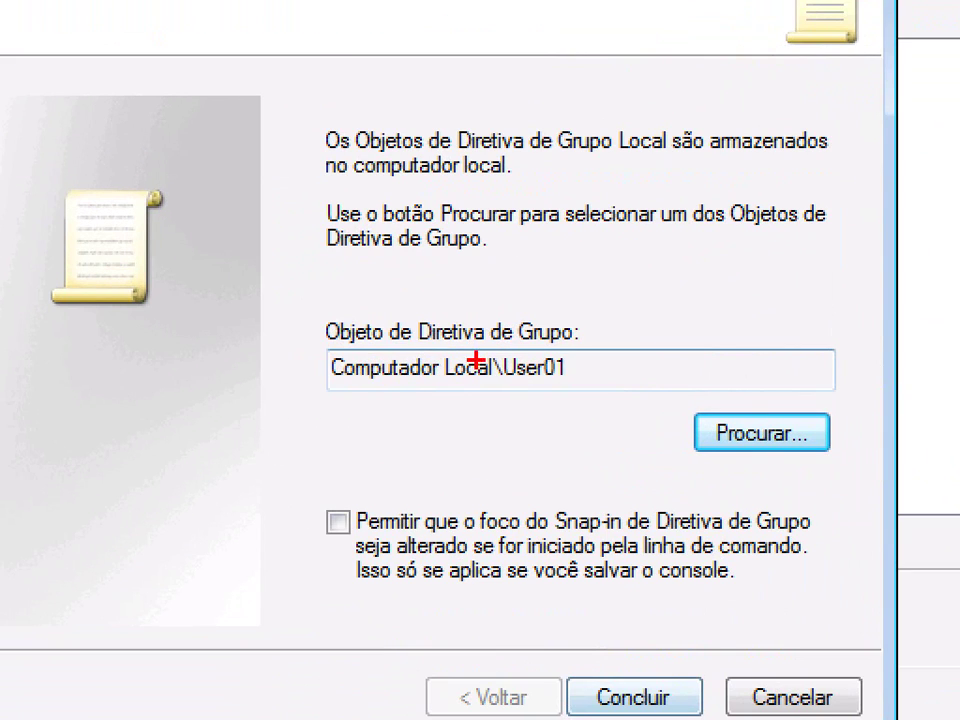
mouse_move(287, 304)
left_mouse_down()
mouse_move(559, 410)
mouse_move(617, 410)
left_mouse_up()
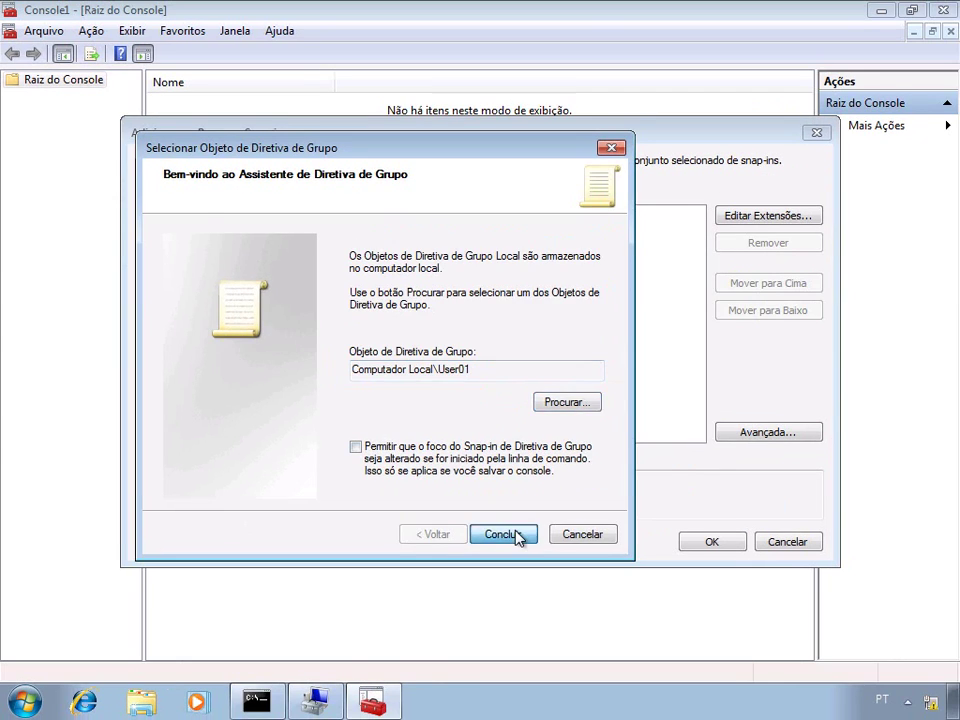
left_click(633, 697)
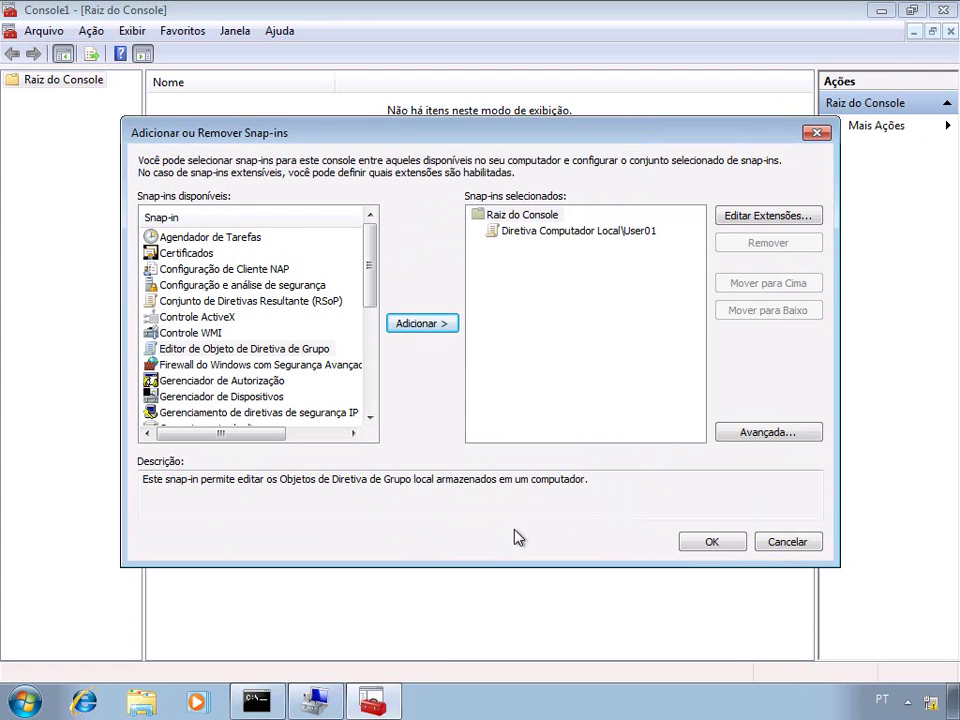
- Add another Group Policy Object Editor snap-in targeting User02 and apply the snap-ins
left_click(316, 351)
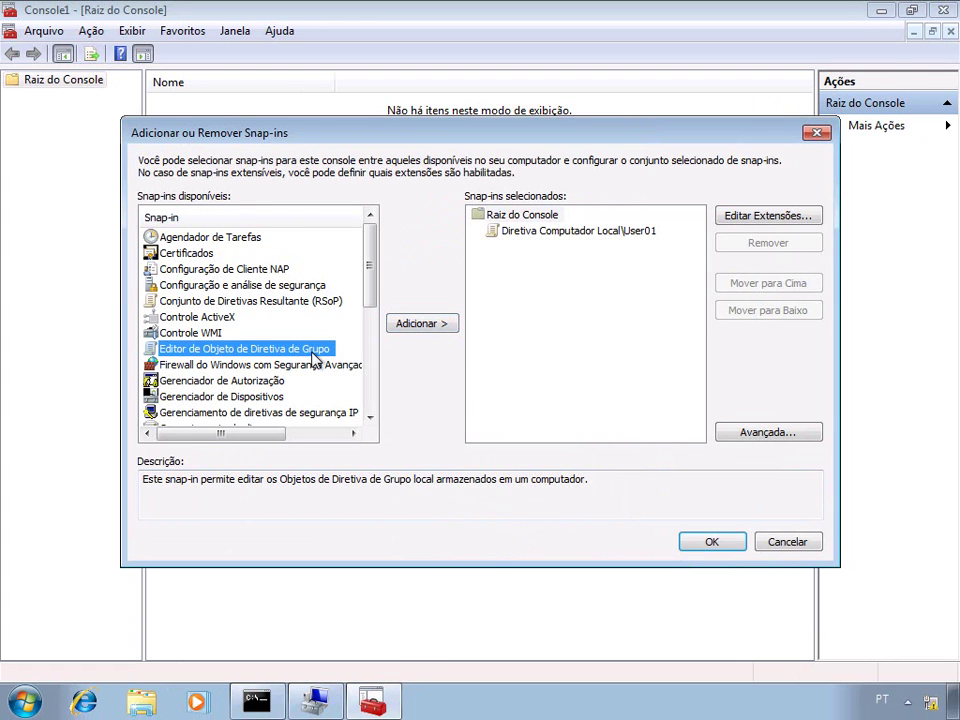
left_click(407, 330)
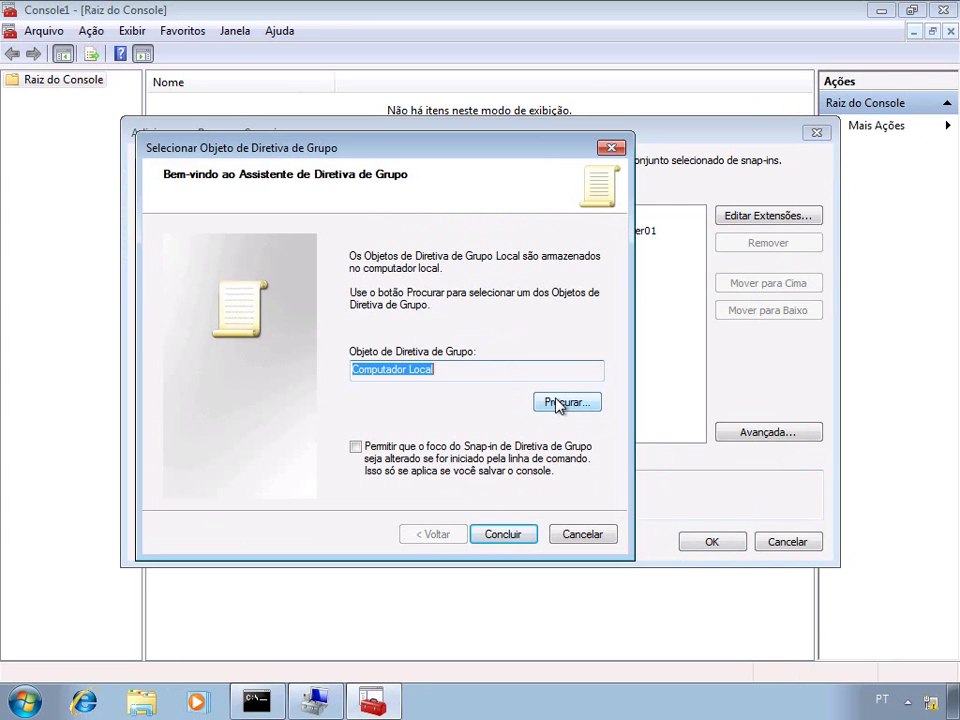
left_click(558, 404)
left_click(293, 286)
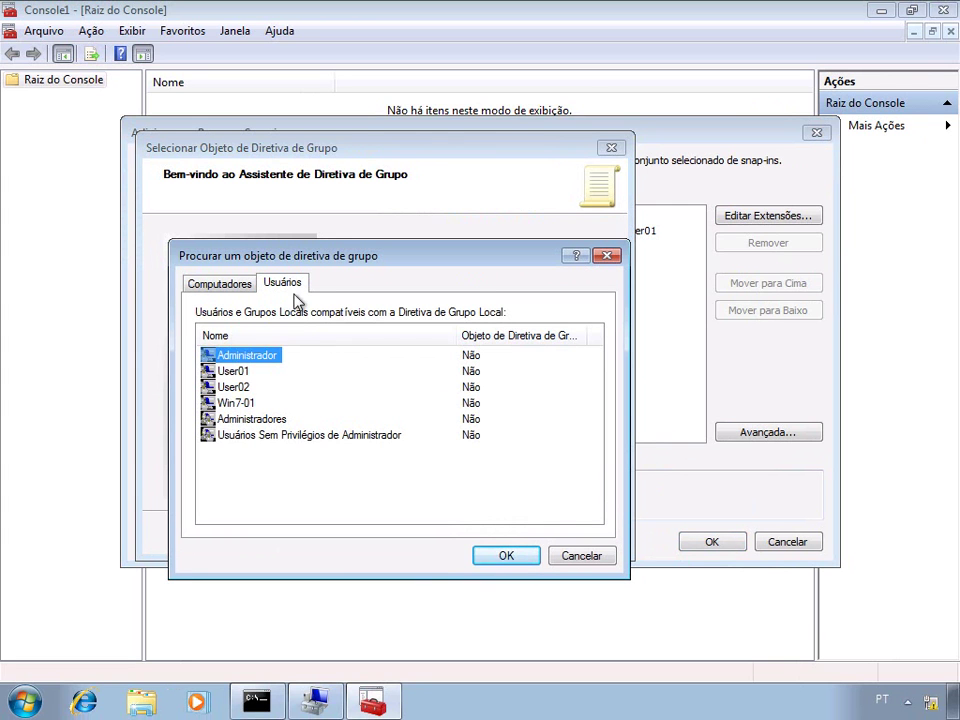
left_click(245, 395)
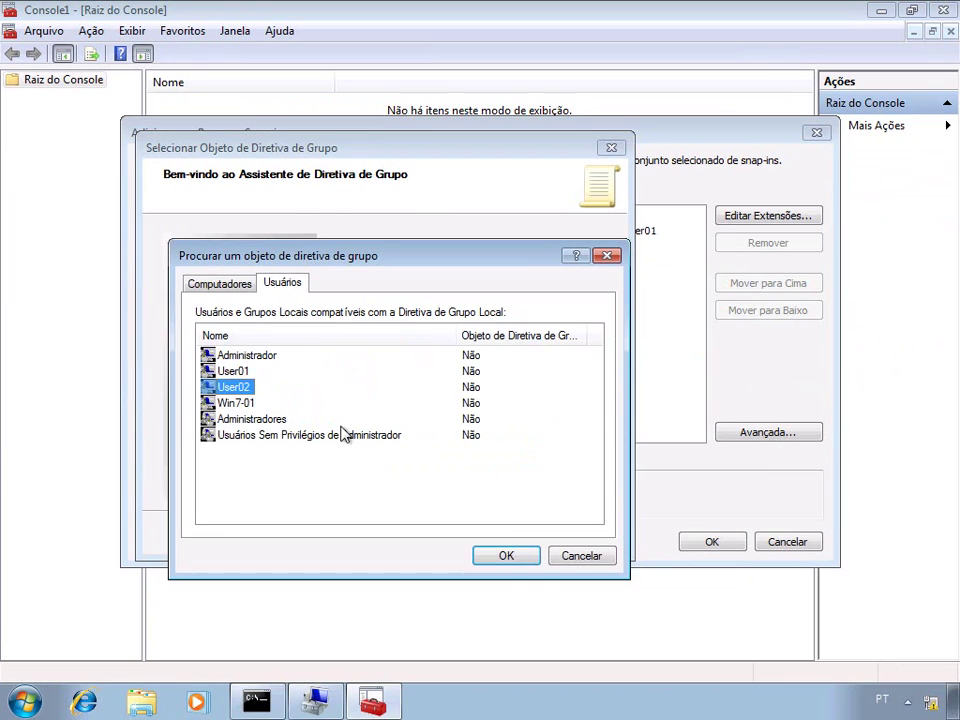
left_click(507, 556)
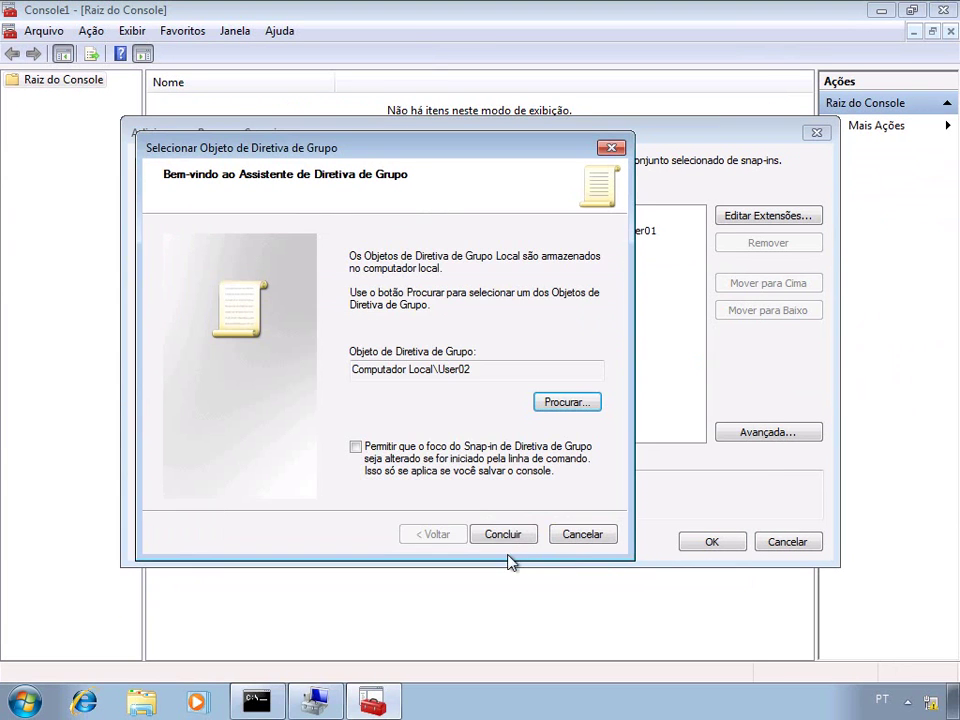
left_click(500, 536)
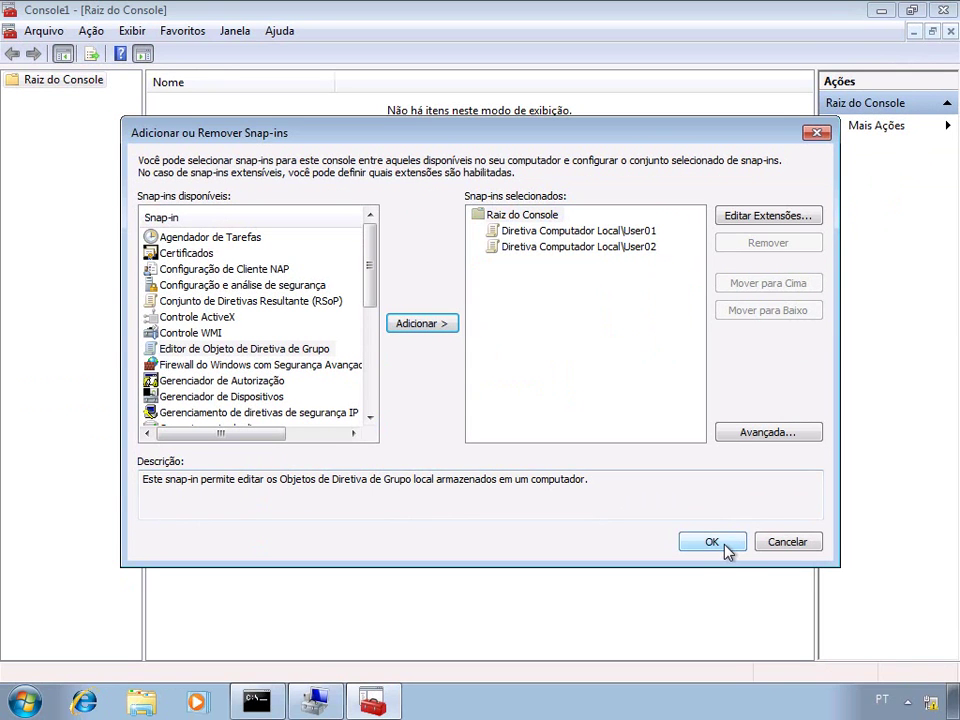
left_click(722, 548)
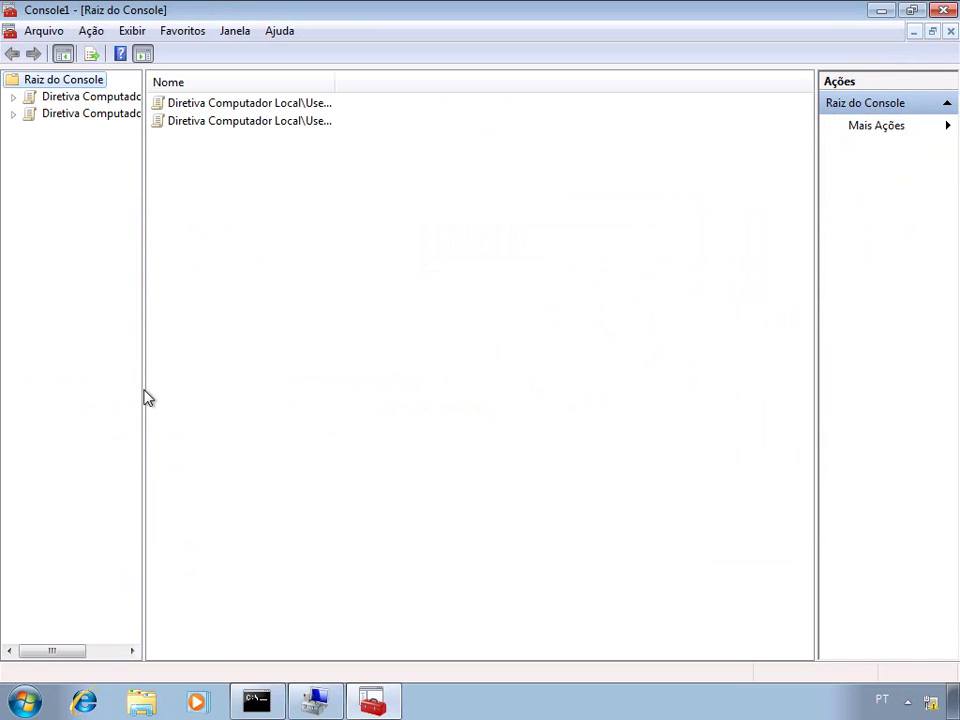
- Widen the tree pane and expand User01's Configuração do Usuário node
left_click_drag(144, 388, 280, 392)
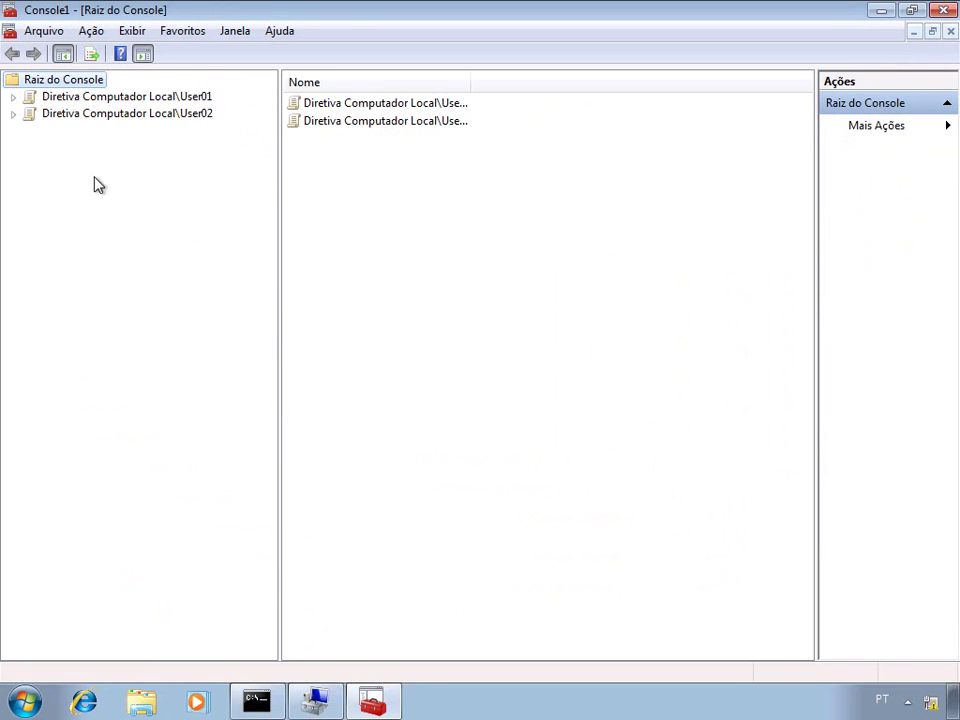
left_click(14, 97)
left_click(31, 113)
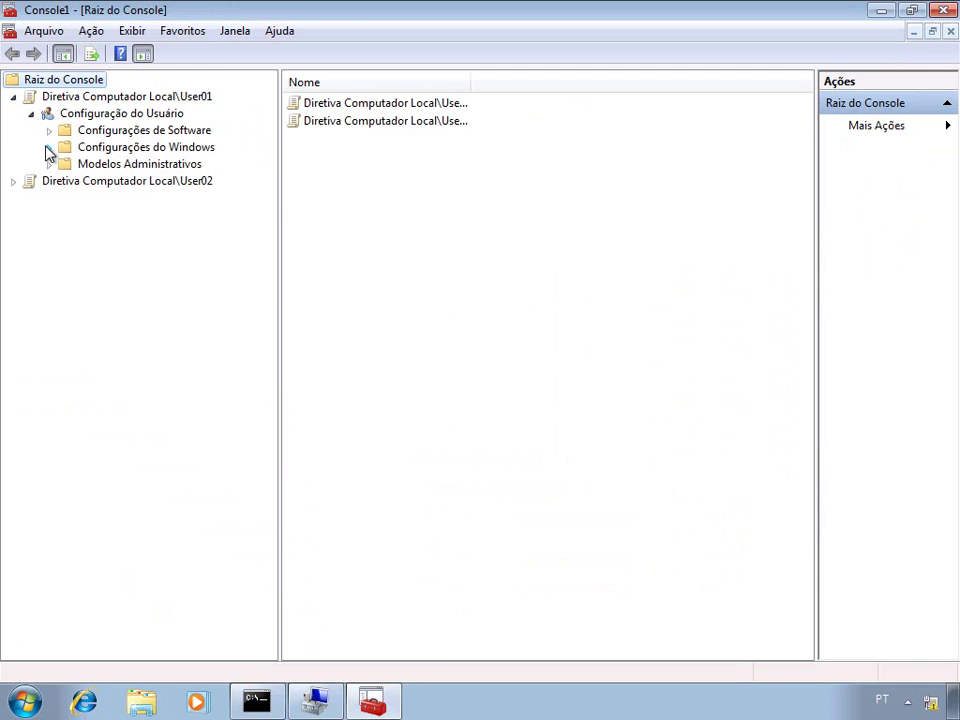
- Browse User01's Modelos Administrativos to the Área de Trabalho settings in standard view
left_click(47, 148)
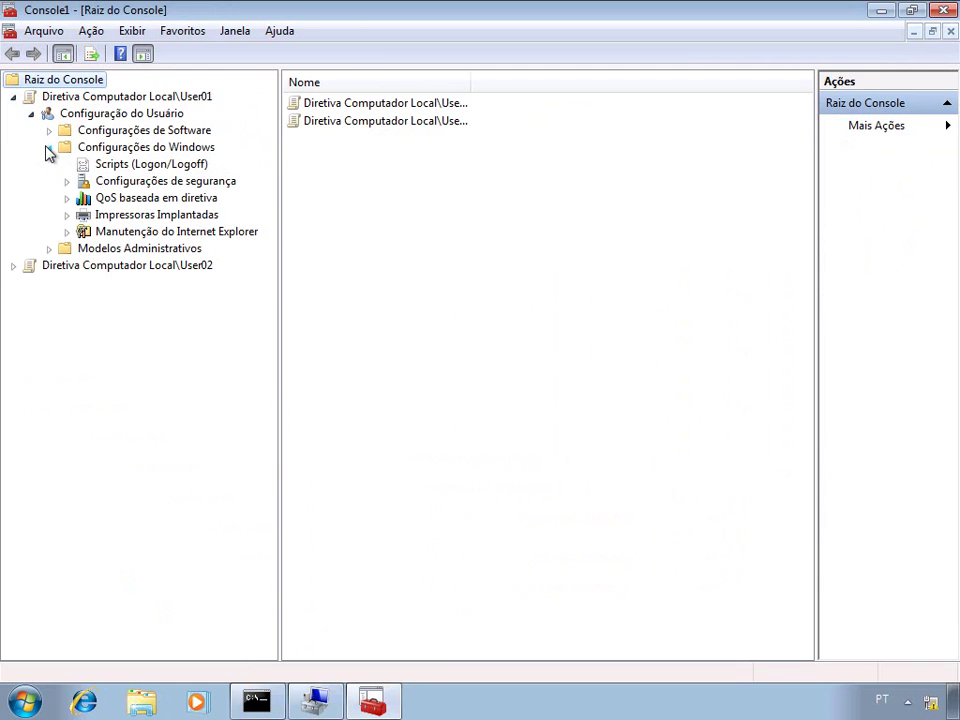
left_click(48, 250)
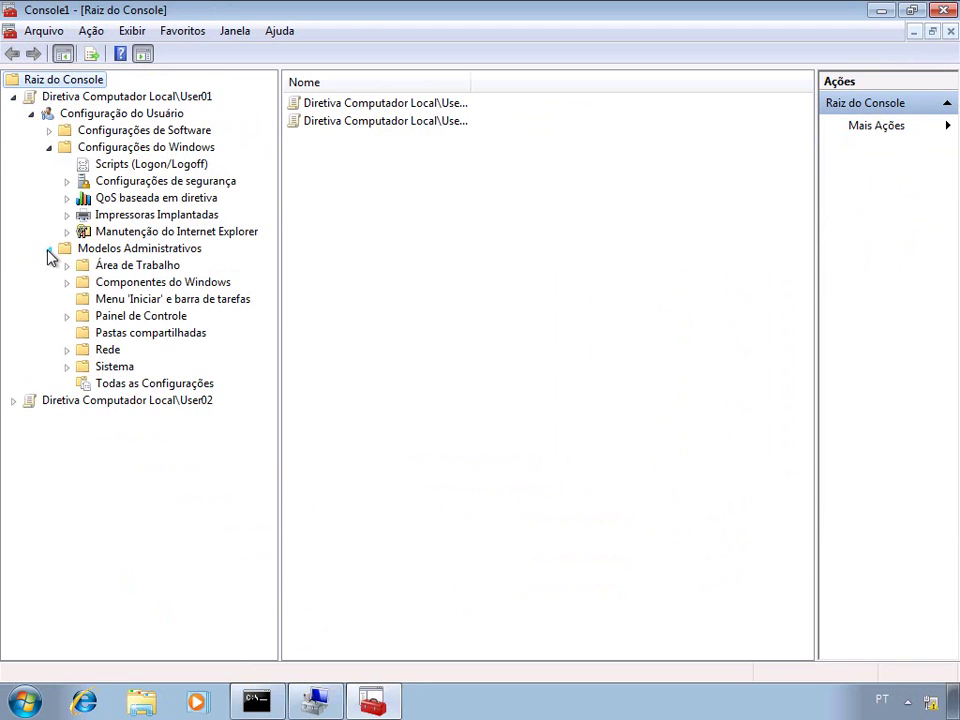
left_click(67, 266)
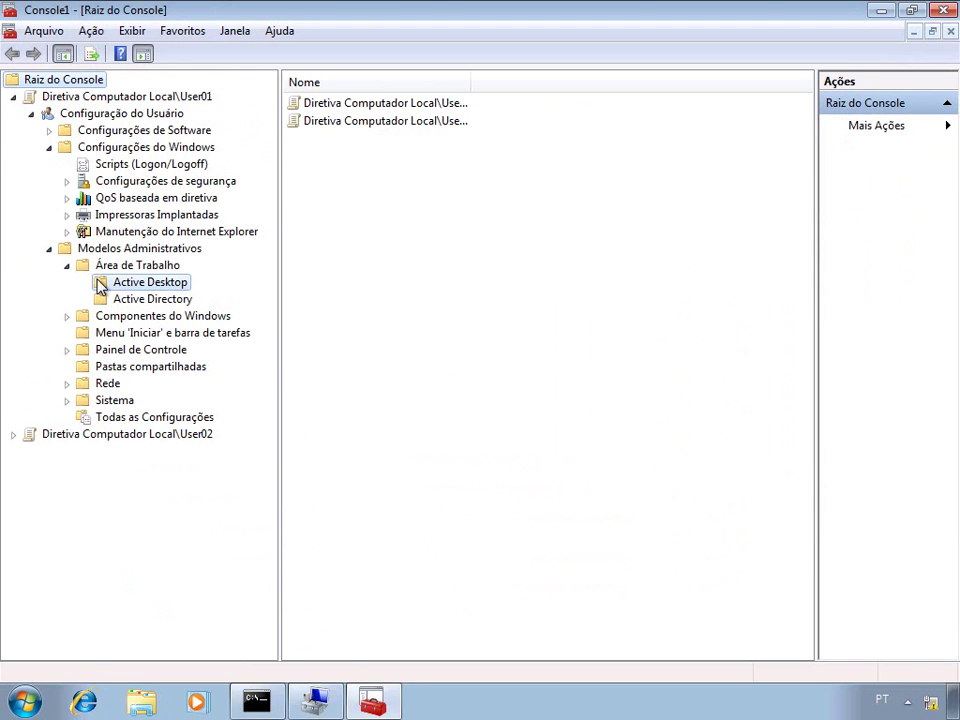
left_click(100, 285)
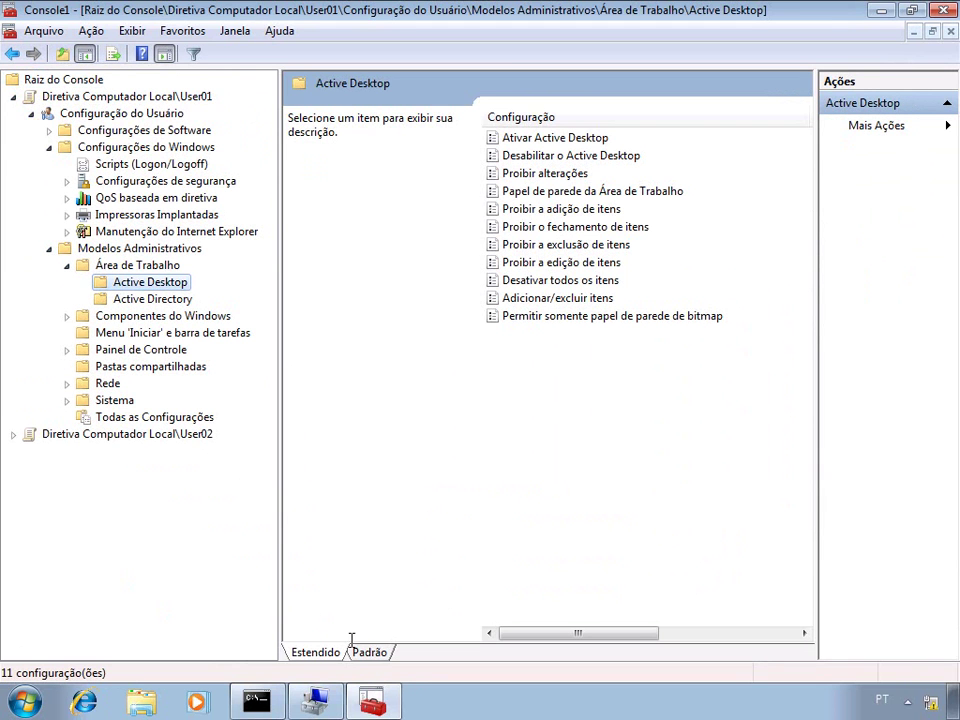
left_click(371, 651)
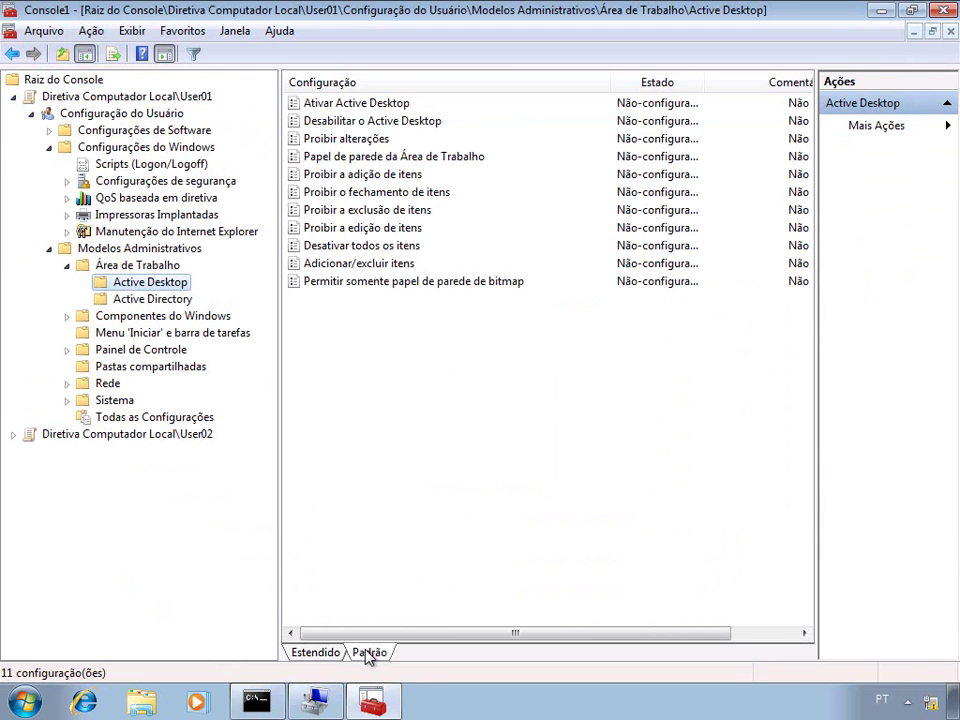
left_click(155, 271)
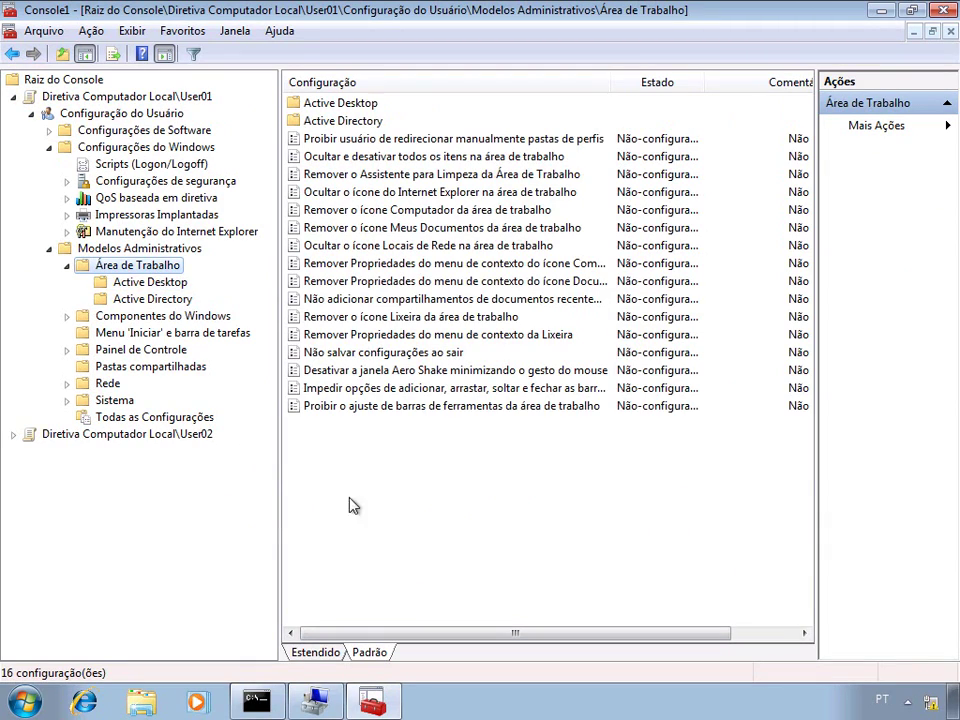
- Enable 'Ocultar o ícone do Internet Explorer na área de trabalho' with comment 'Comentarios'
left_click(456, 191)
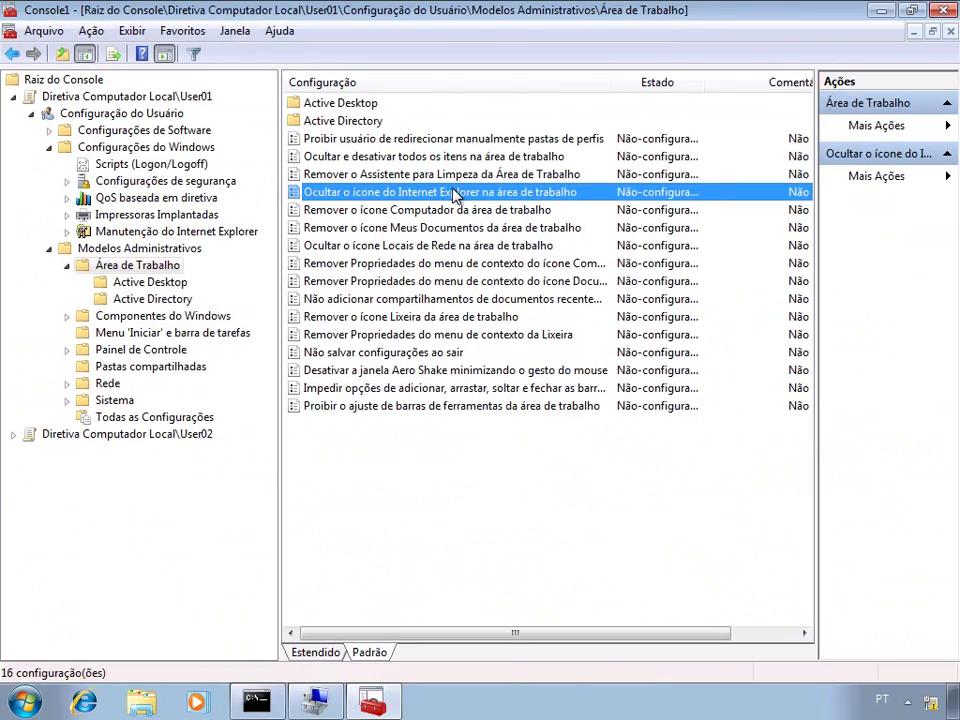
double_click(455, 192)
left_click(145, 214)
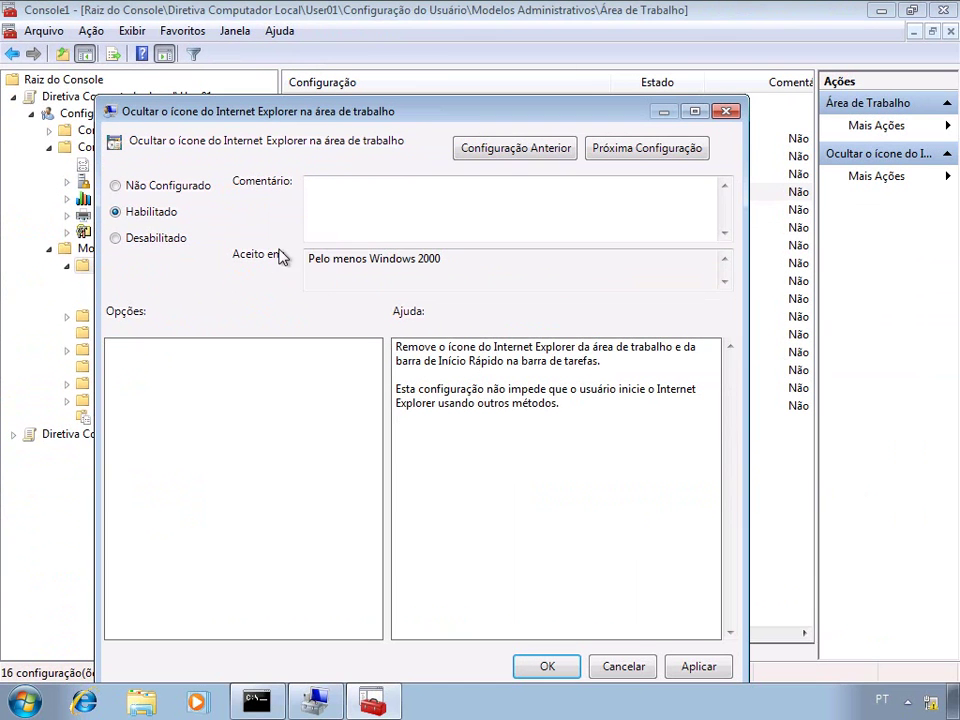
left_click(354, 199)
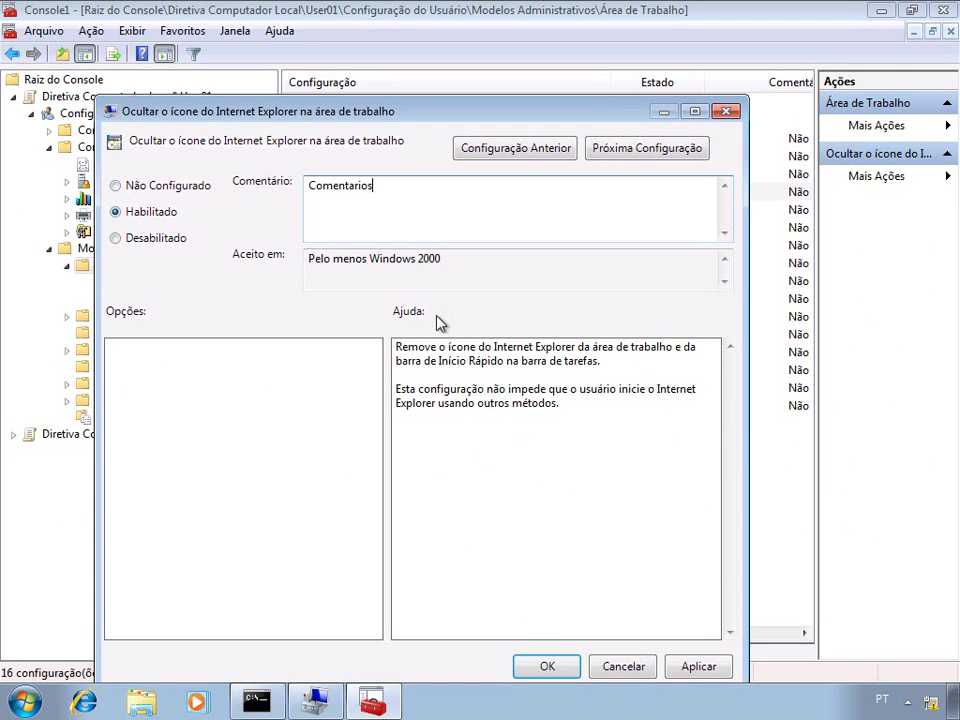
left_click(563, 669)
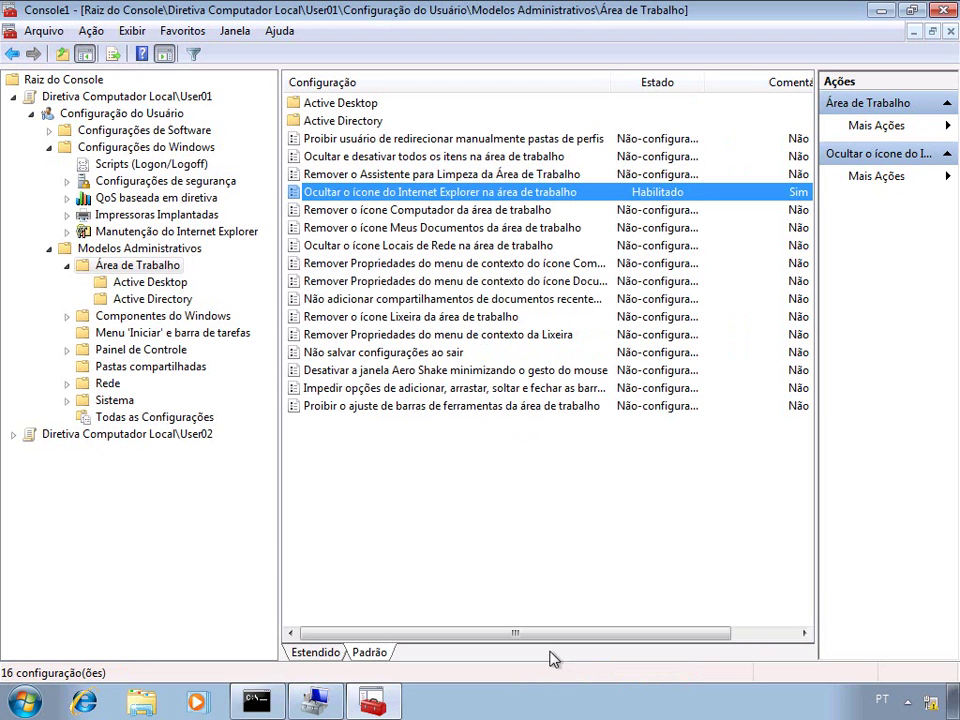
- Collapse User01 and browse User02's Painel de Controle to Adicionar ou Remover Programas
double_click(13, 96)
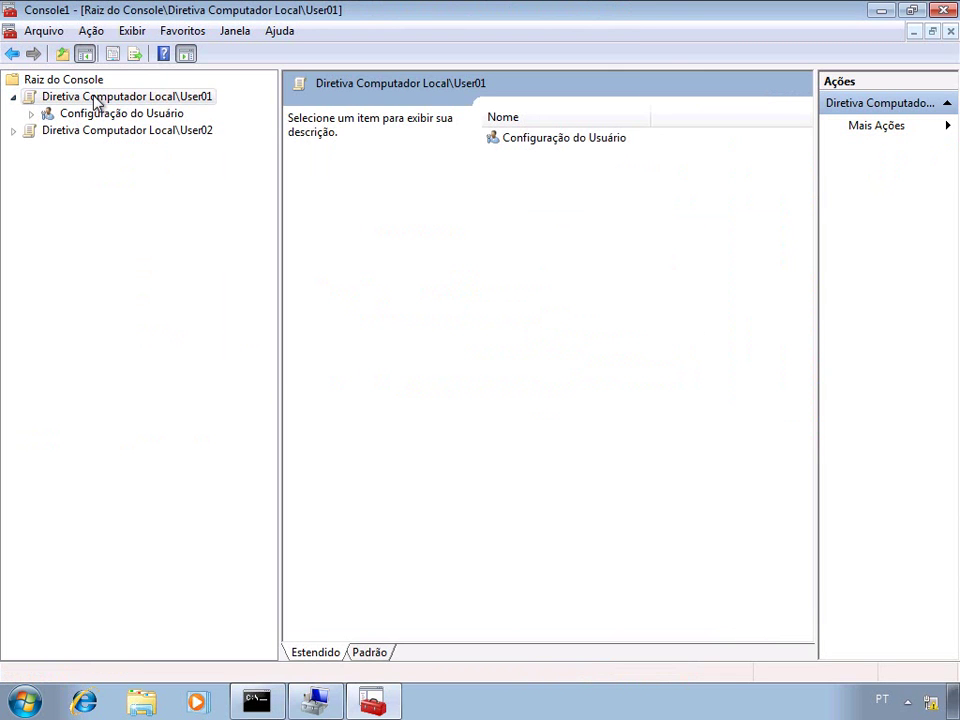
left_click(13, 131)
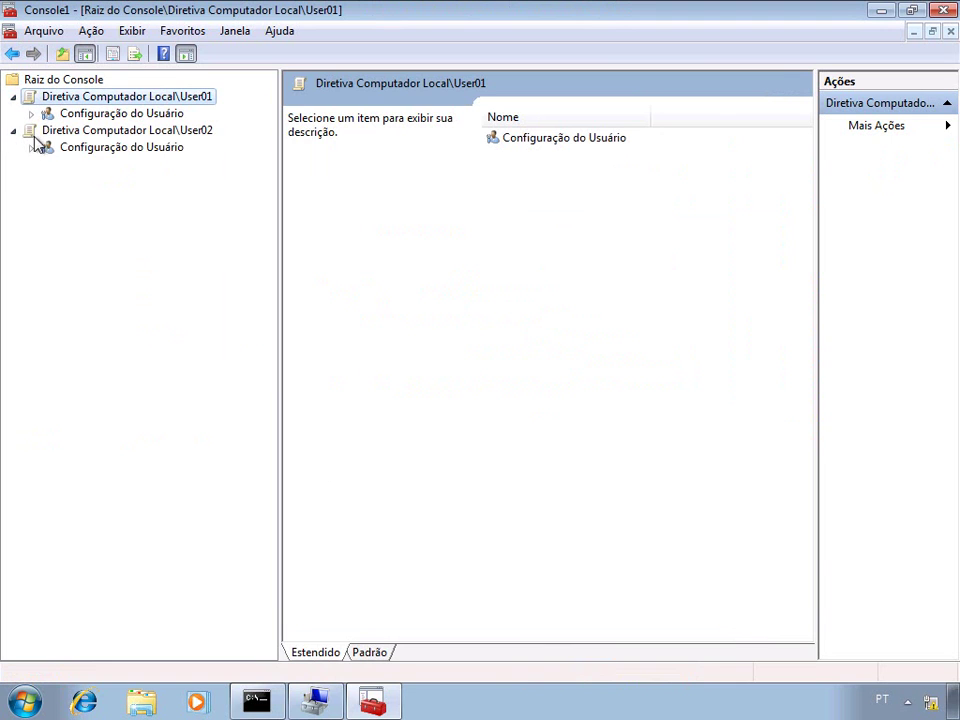
left_click(32, 147)
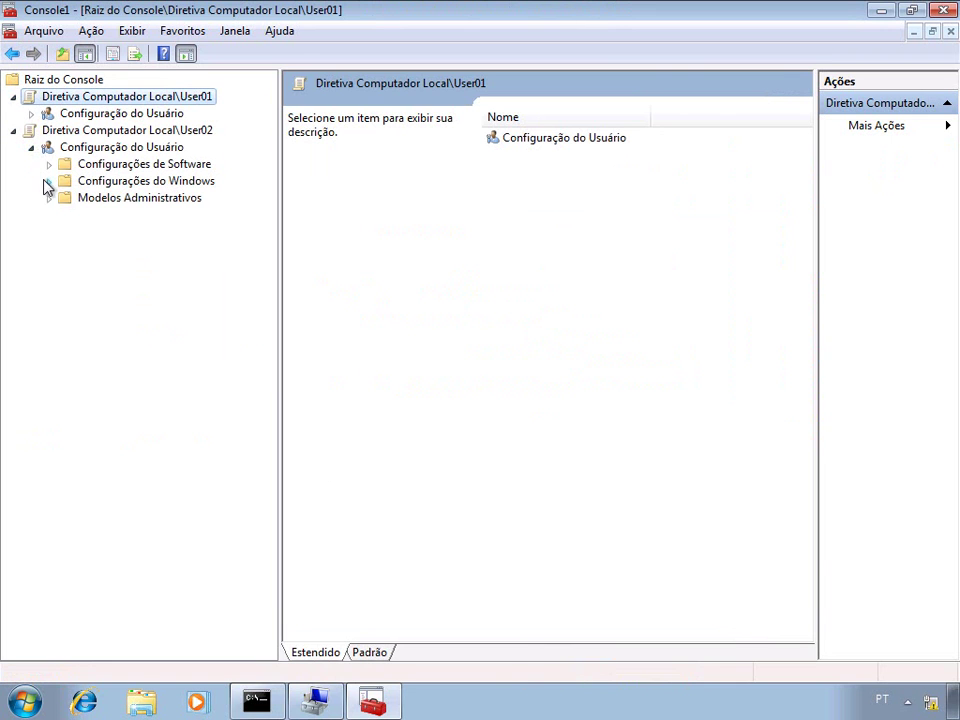
left_click(47, 181)
left_click(50, 283)
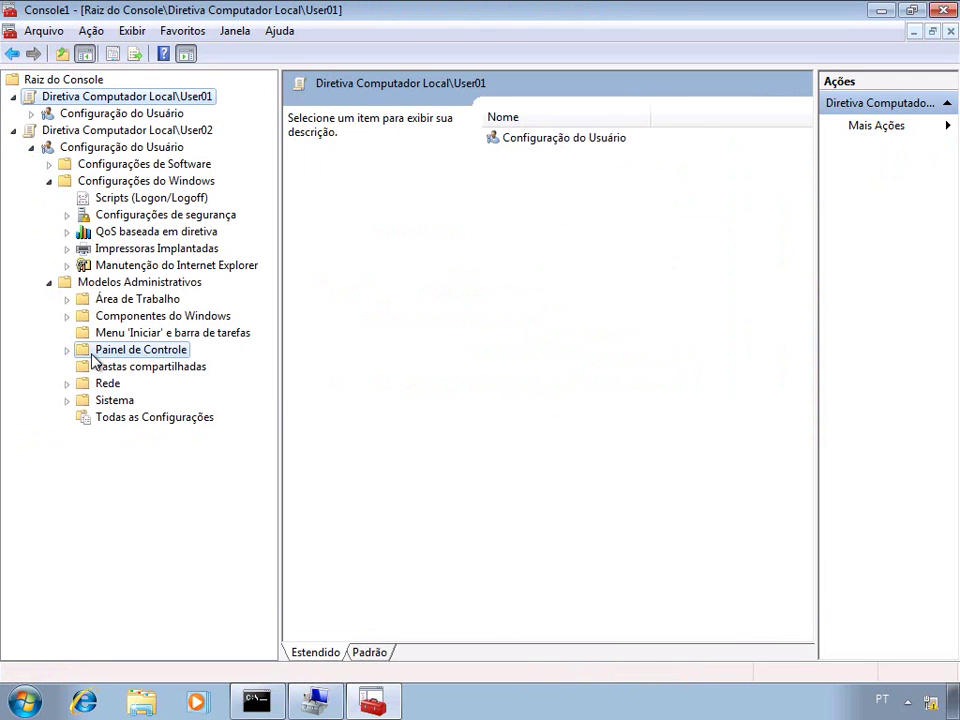
left_click(130, 350)
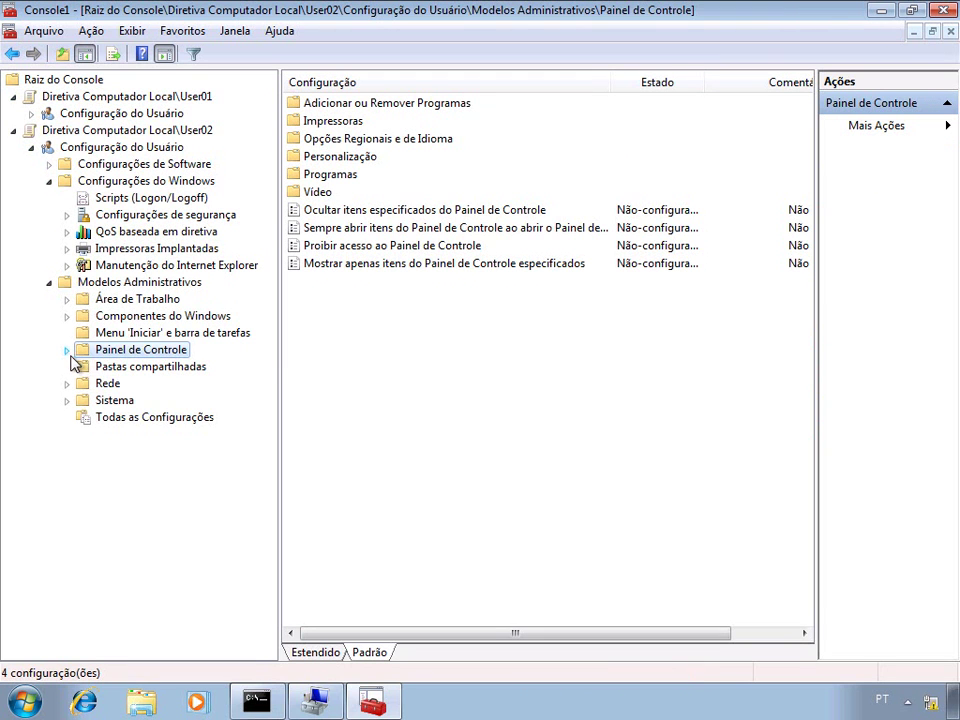
left_click(66, 350)
left_click(136, 367)
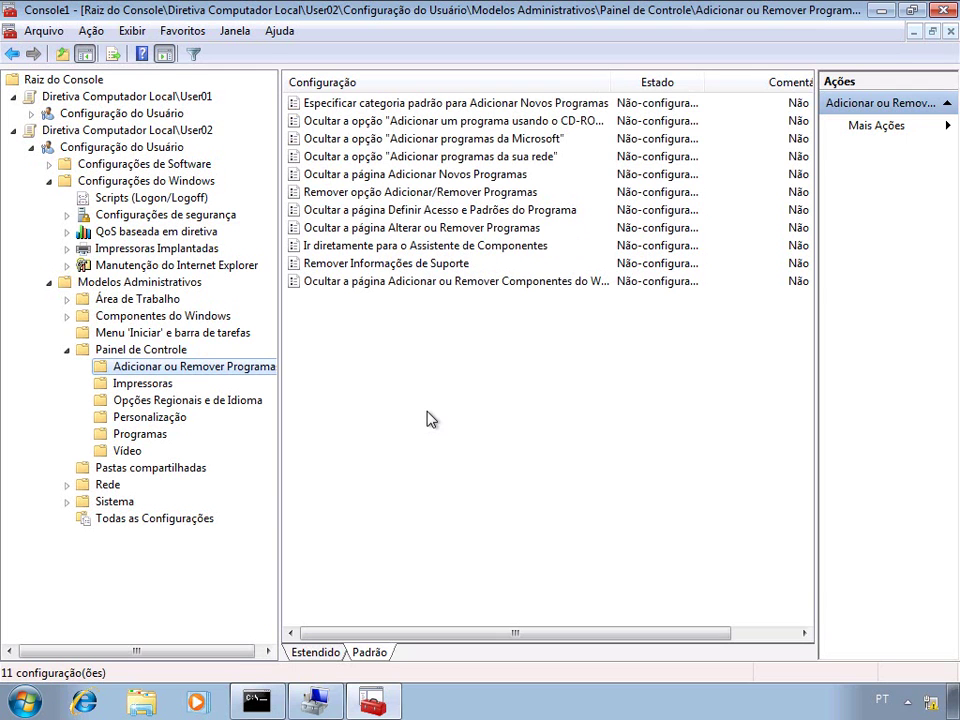
- Set 'Ocultar a opção Adicionar um programa usando o CD-ROM ou disquete' to Habilitado
left_click(433, 121)
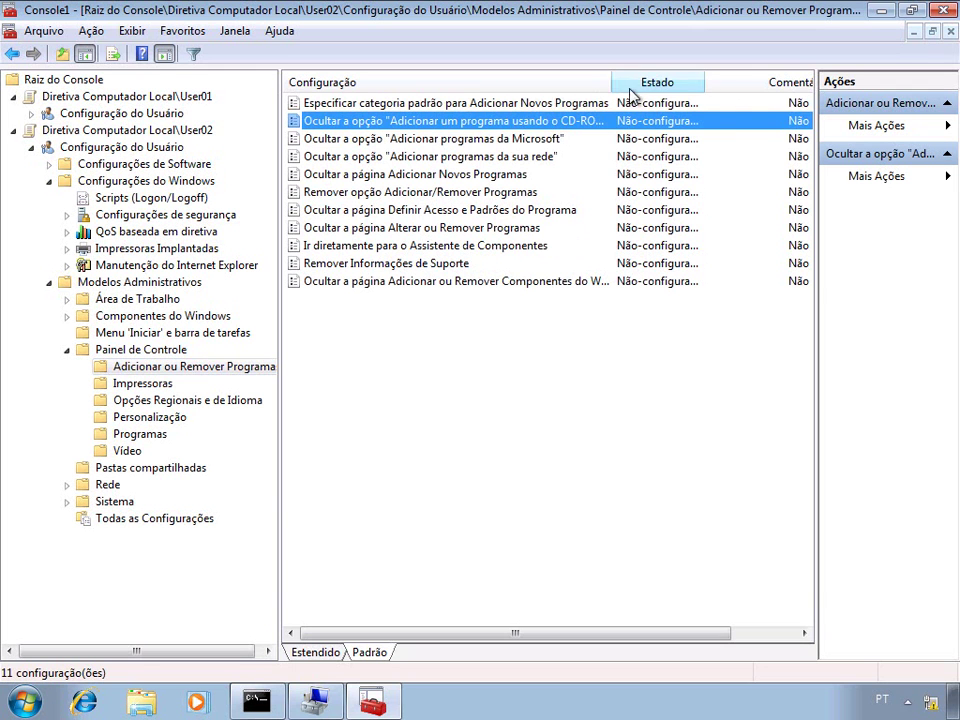
left_click_drag(615, 80, 706, 84)
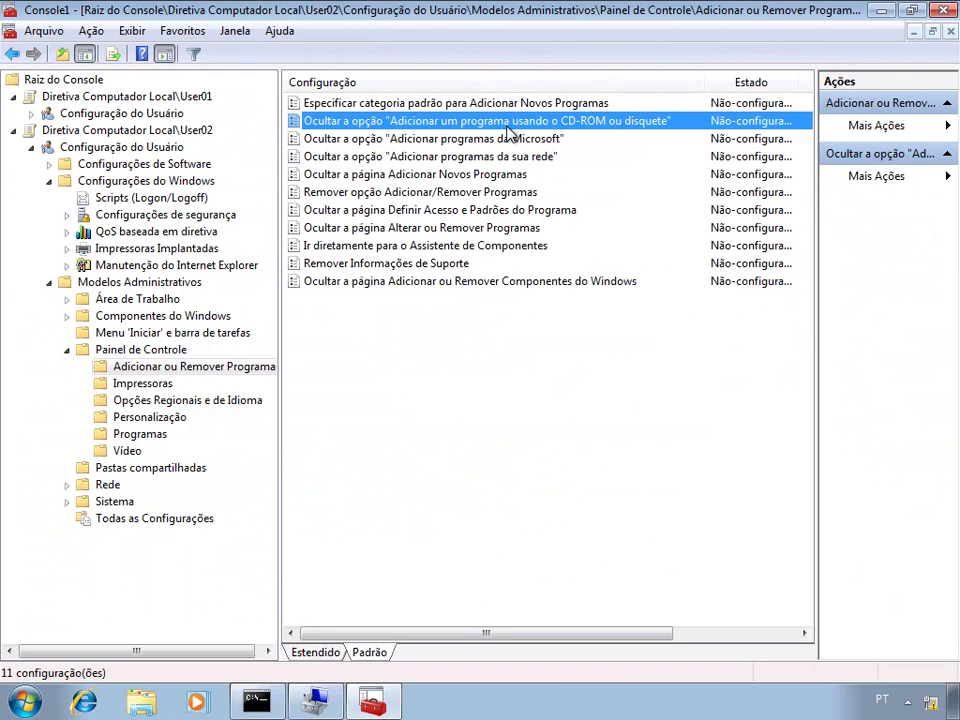
double_click(508, 126)
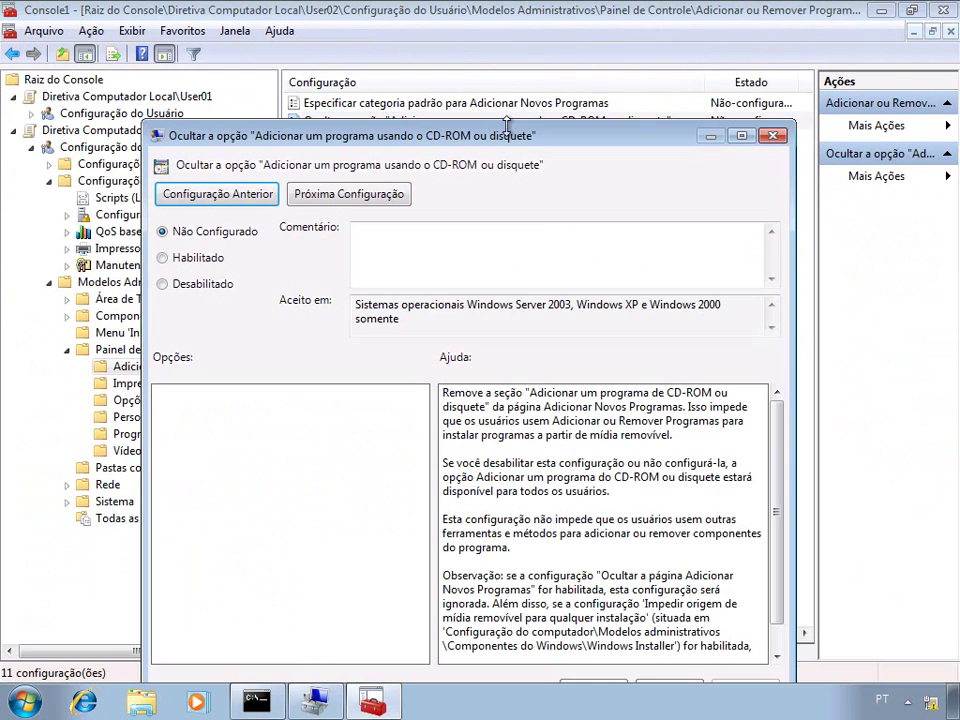
left_click(212, 260)
left_click_drag(261, 133, 248, 44)
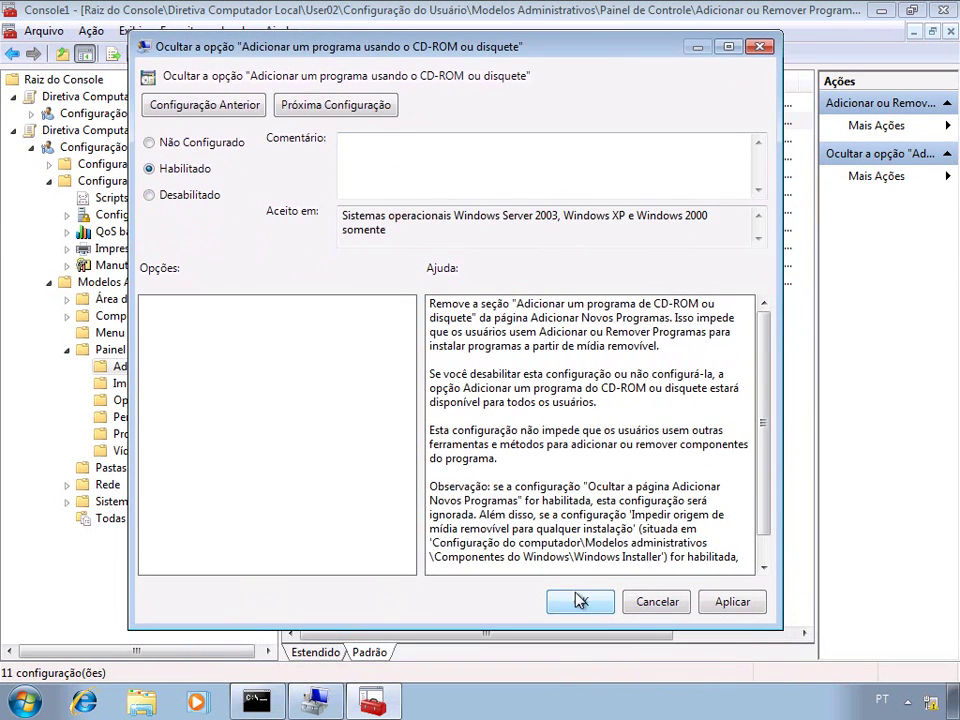
left_click(579, 601)
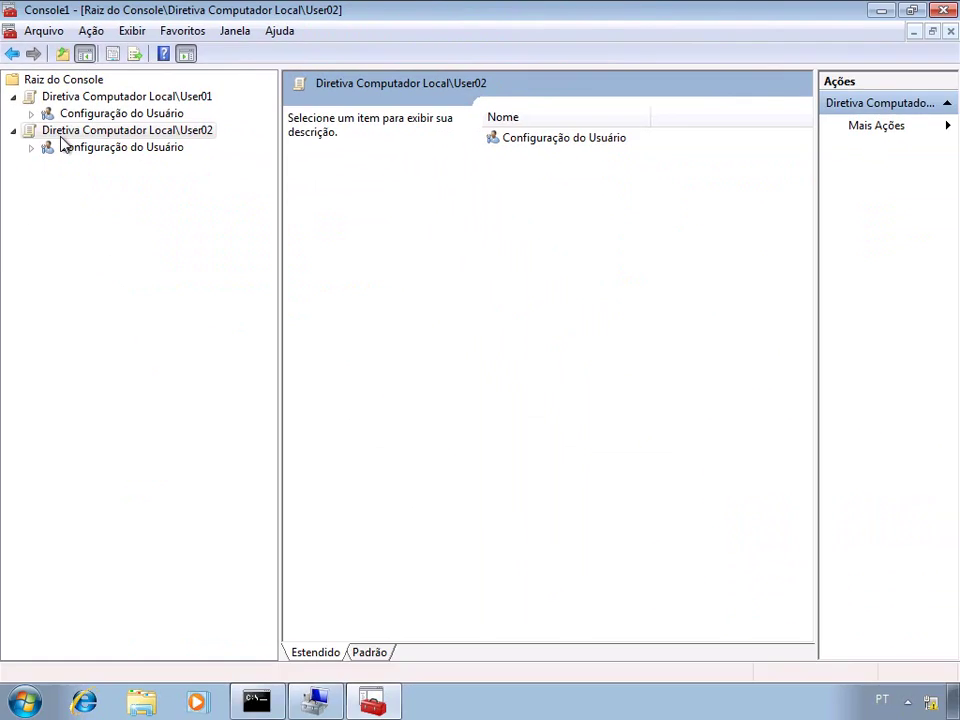
- Close the console, agree to save, and name it 'Console para Edicao de GPOs Locais' on the desktop
left_click(942, 11)
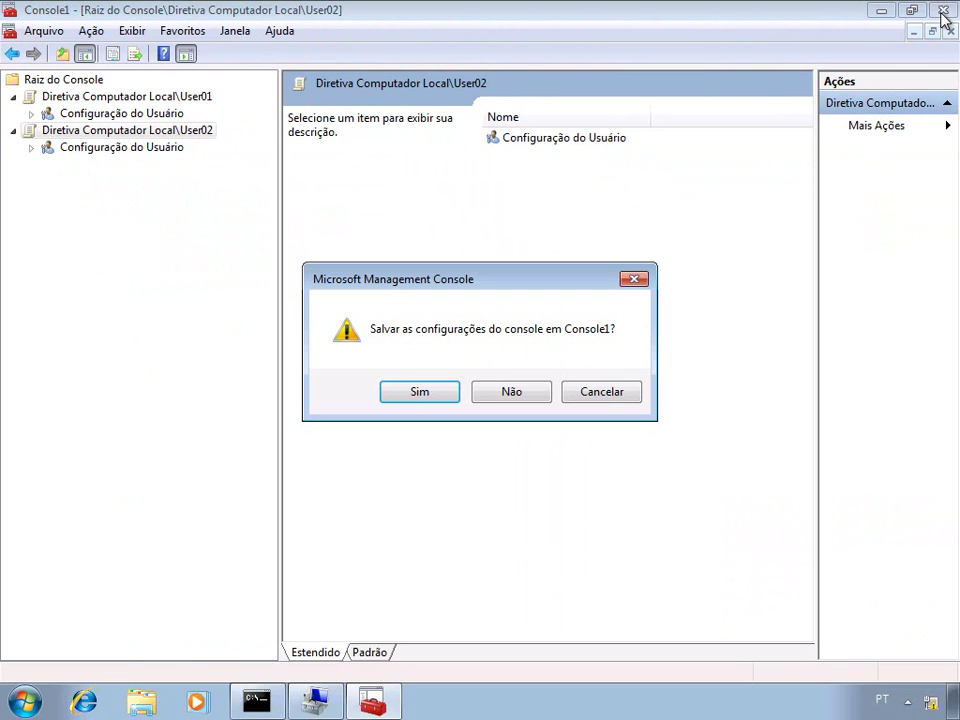
left_click(419, 391)
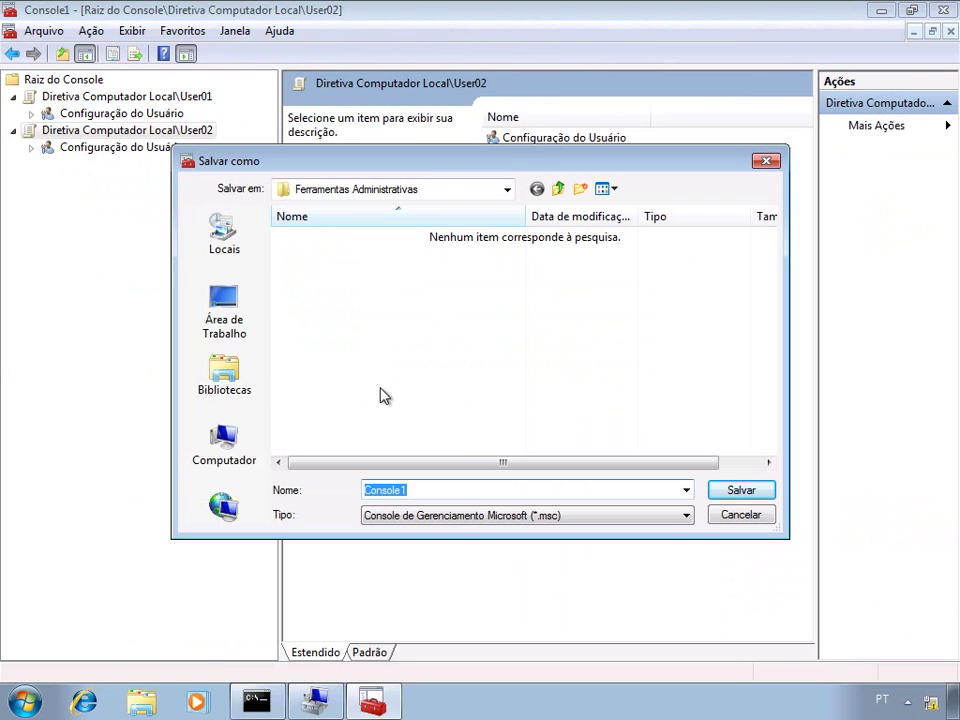
left_click(224, 312)
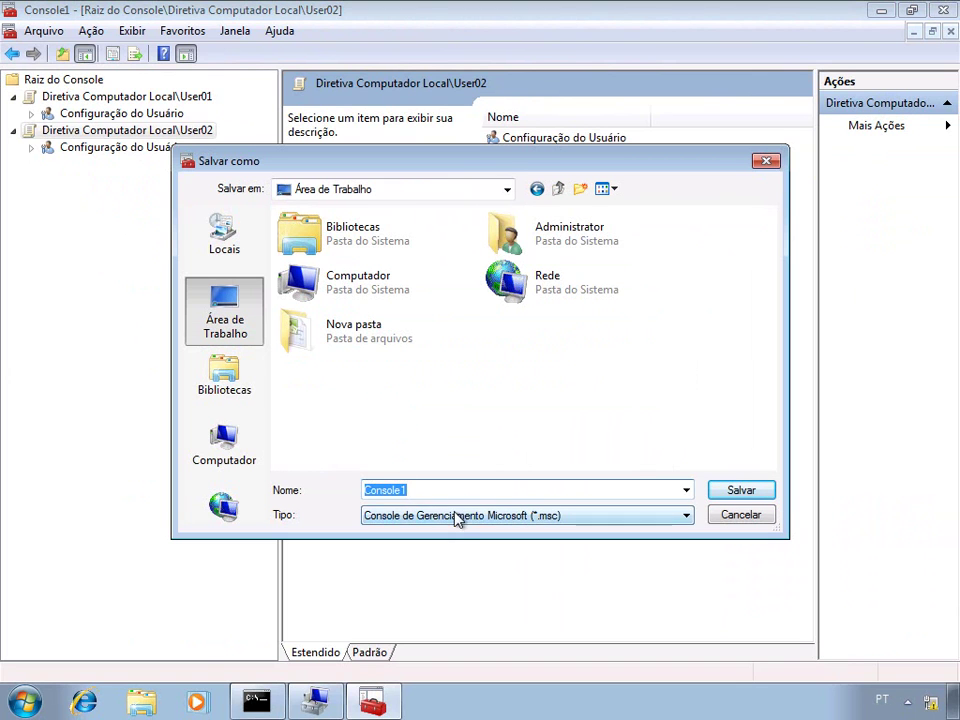
type("Console para Edi")
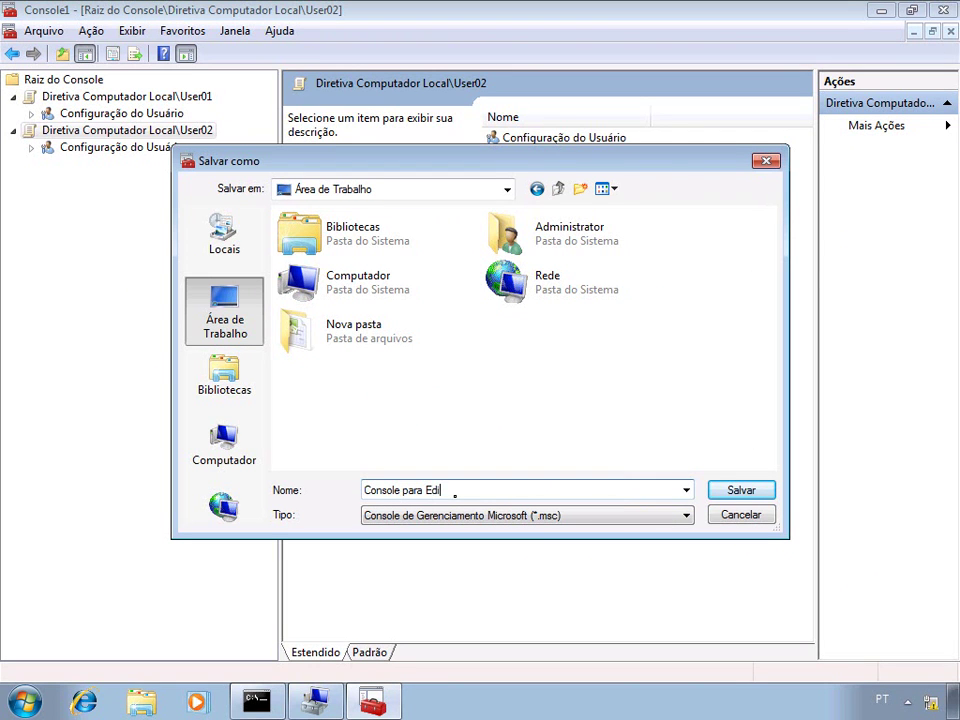
type("cao de GPOs Locais")
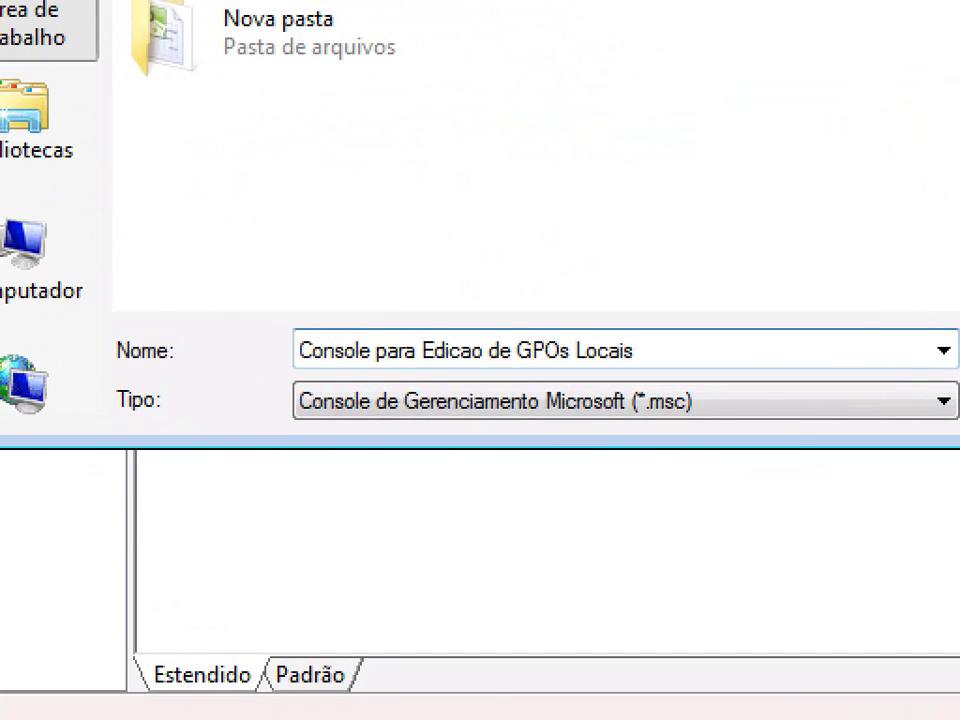
key("ctrl+a")
- Save the console, close Computer Management, then reopen the desktop .msc and close it unsaved
left_click(764, 494)
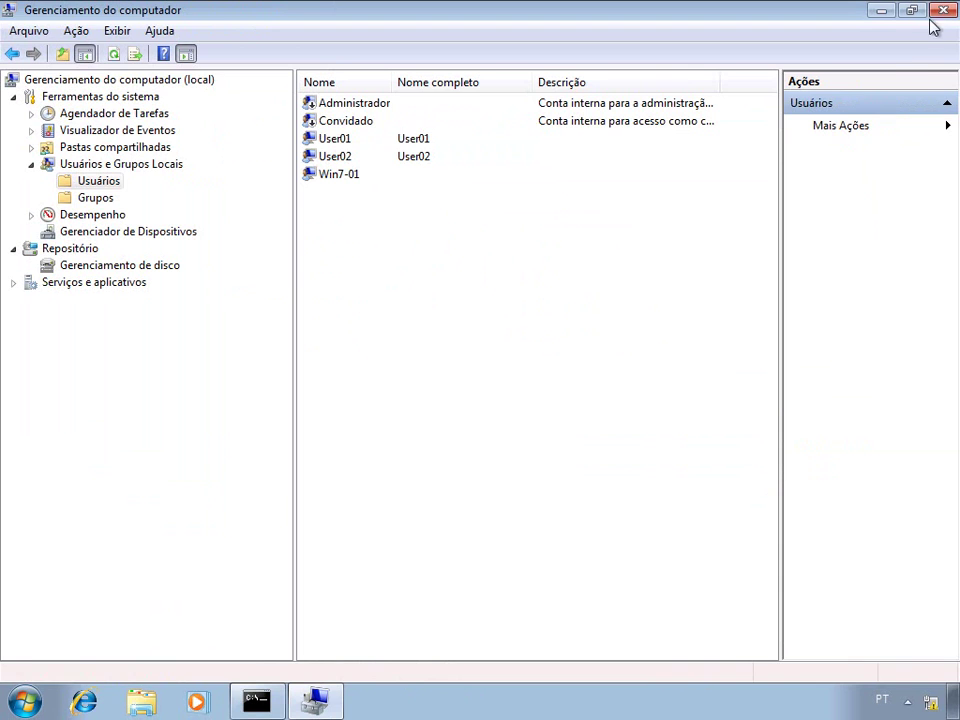
left_click(942, 12)
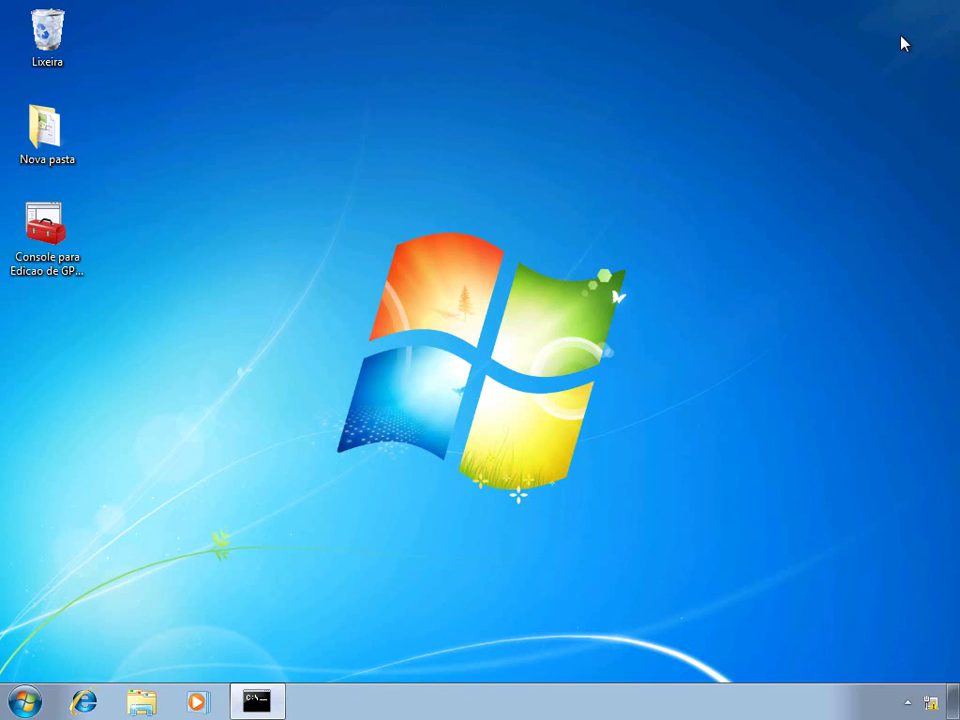
left_click(50, 238)
double_click(50, 238)
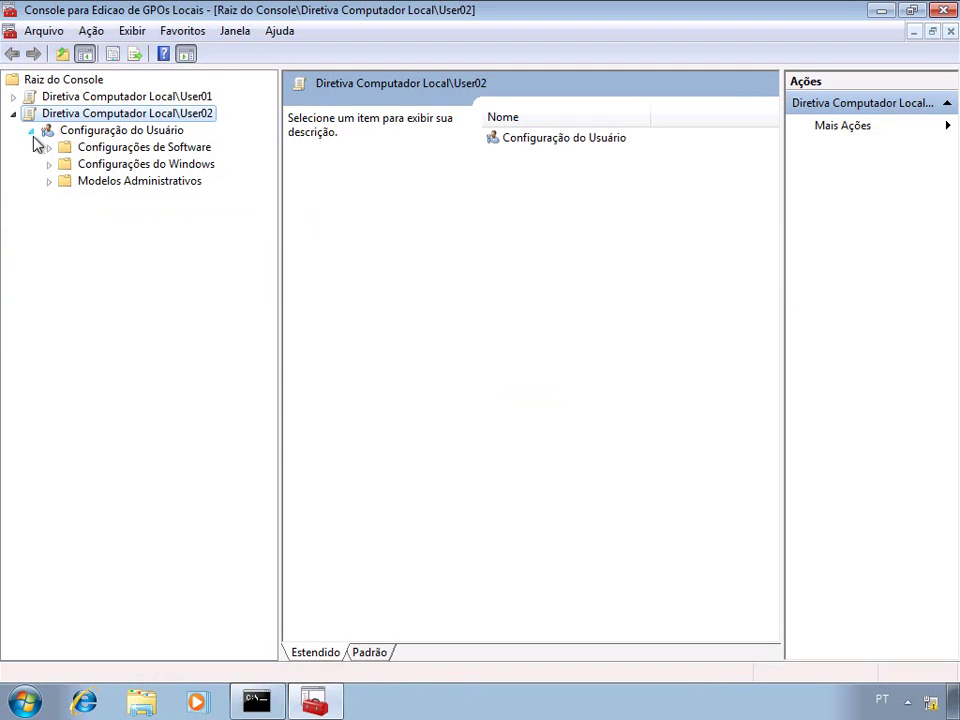
left_click(13, 114)
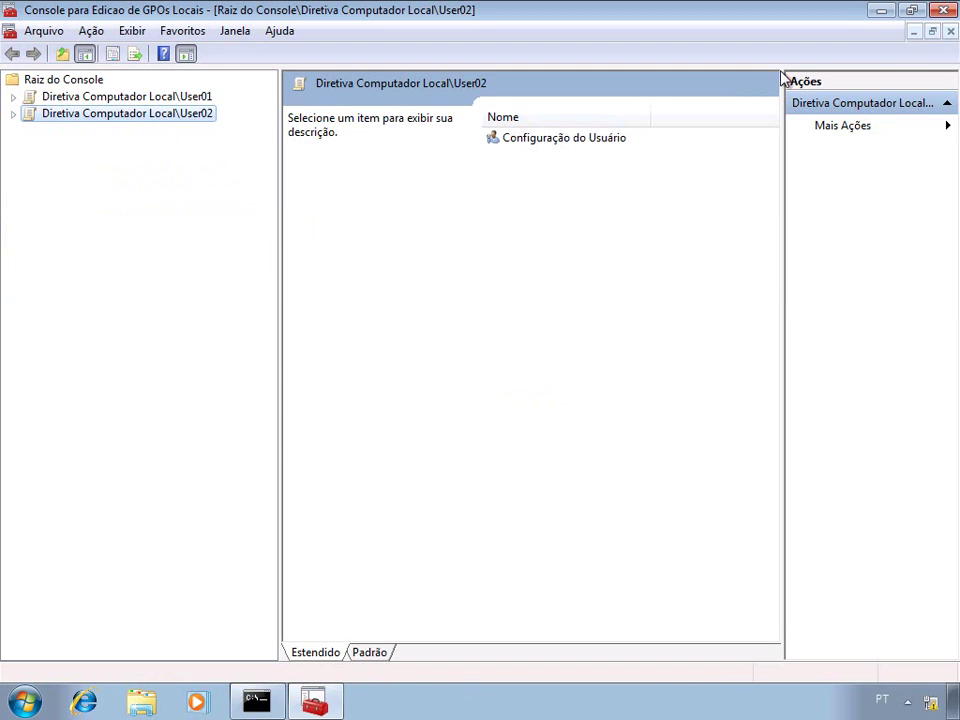
left_click(942, 10)
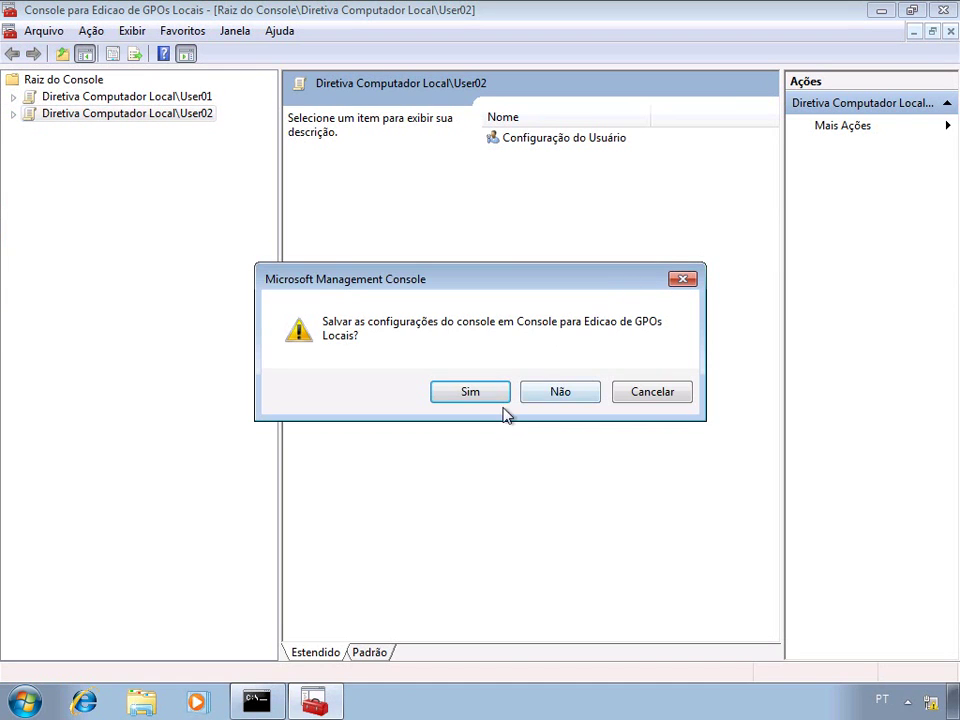
left_click(556, 392)
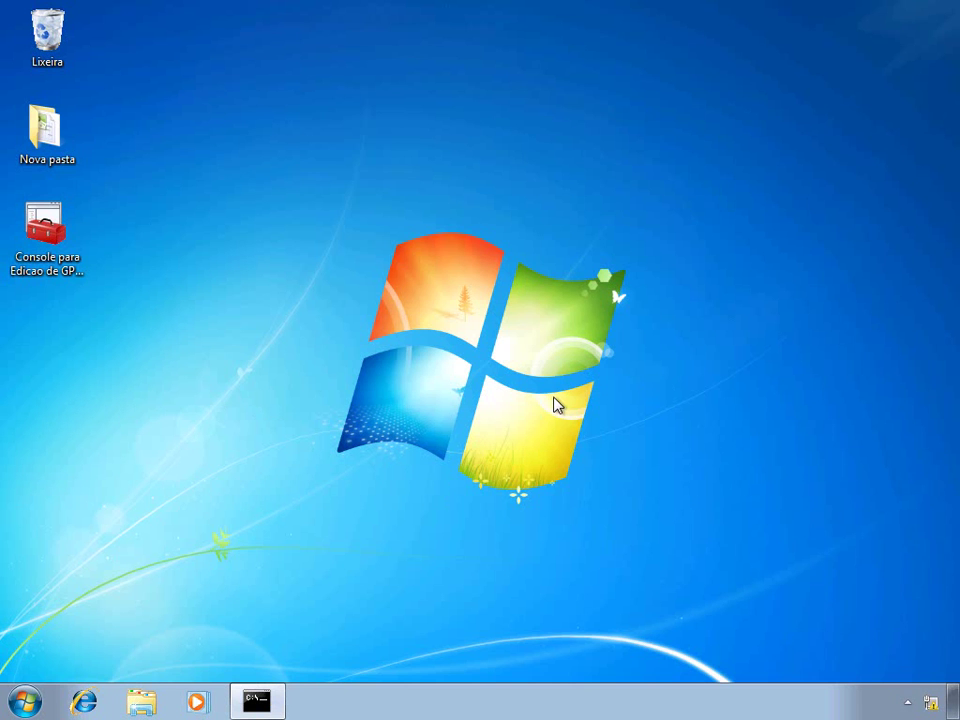